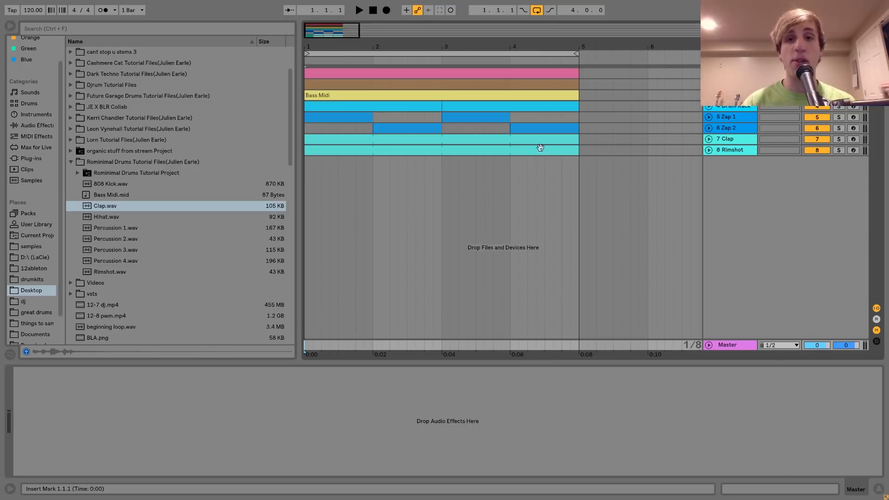
# Step: Unfold the 808 Kick track and play its pattern in the arrangement
pyautogui.click(730, 73)
pyautogui.press('u')
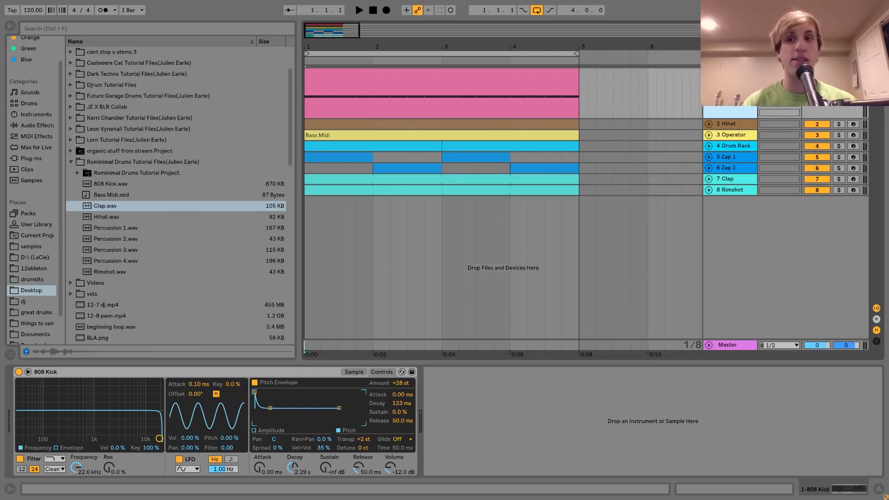
pyautogui.press('space')
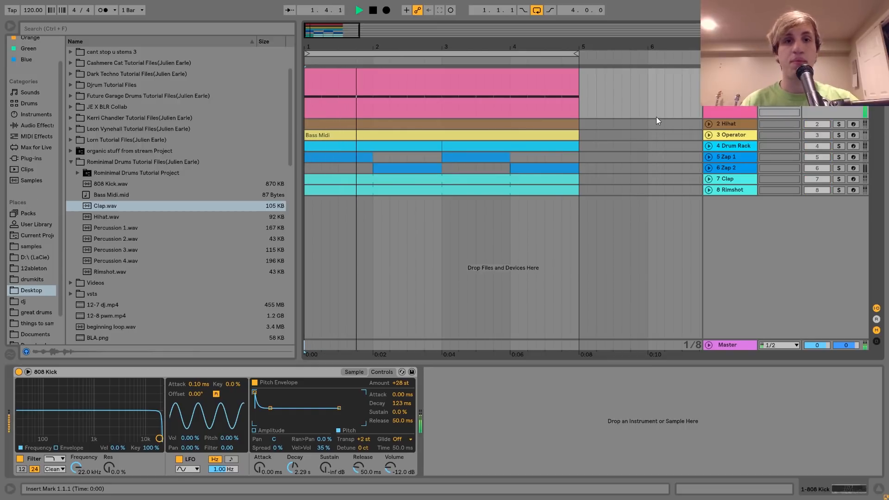
pyautogui.press('space')
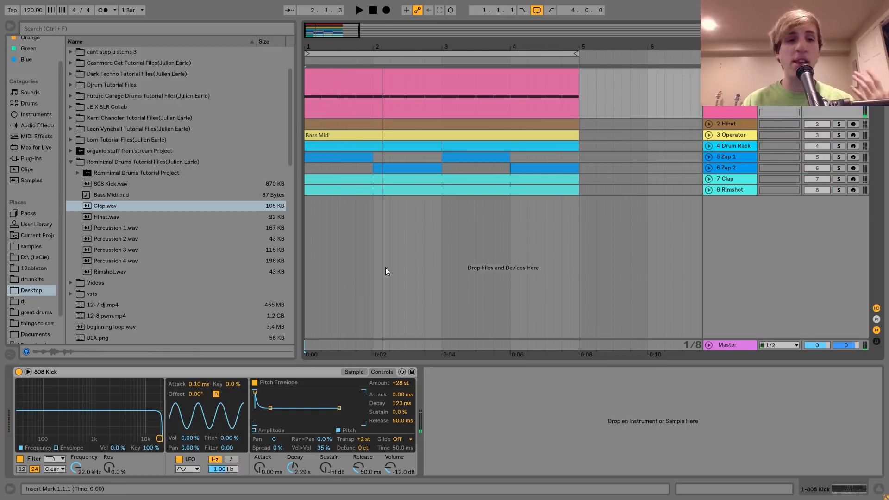
# Step: Examine the 808 Kick's sample waveform and amplitude envelope, and preview 808 Kick.wav
pyautogui.click(353, 371)
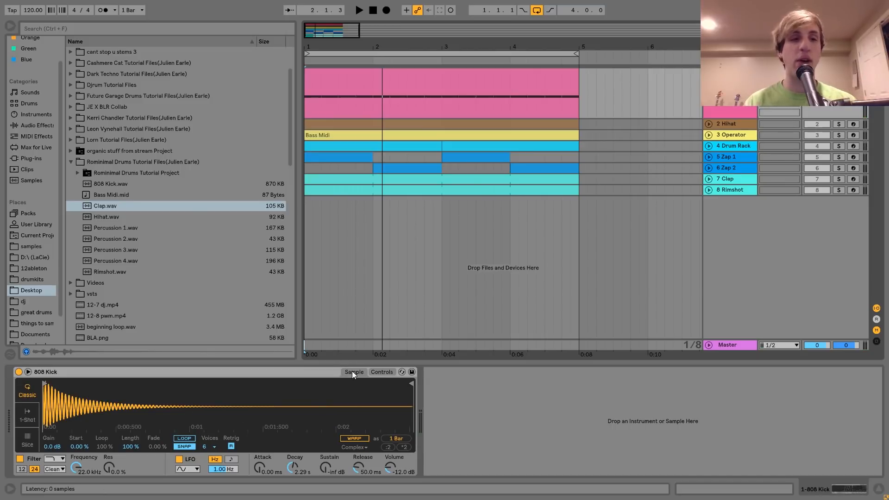
pyautogui.click(111, 186)
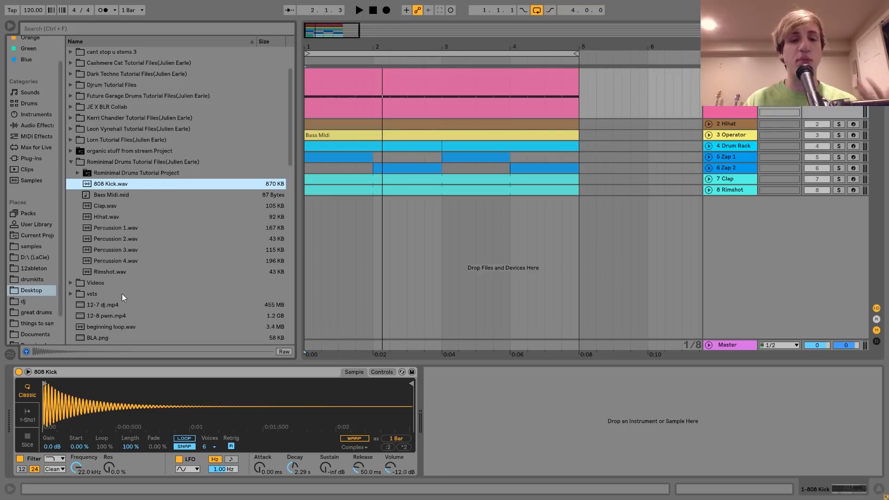
pyautogui.click(383, 373)
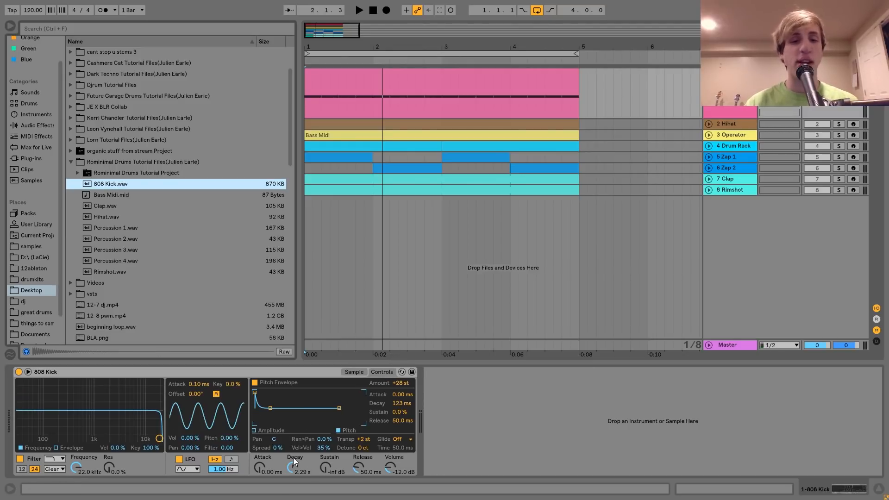
pyautogui.click(274, 431)
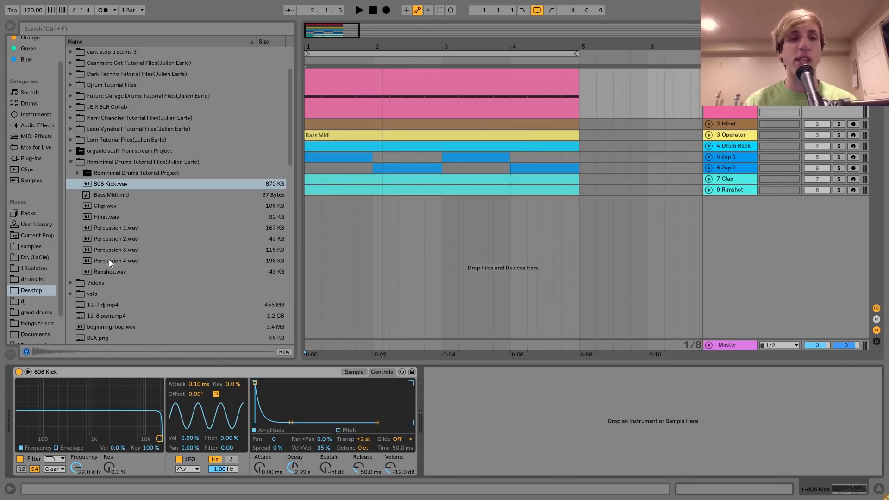
# Step: Compare the raw 808 Kick.wav with the kick track's playback and display the instrument's pitch envelope
pyautogui.click(107, 184)
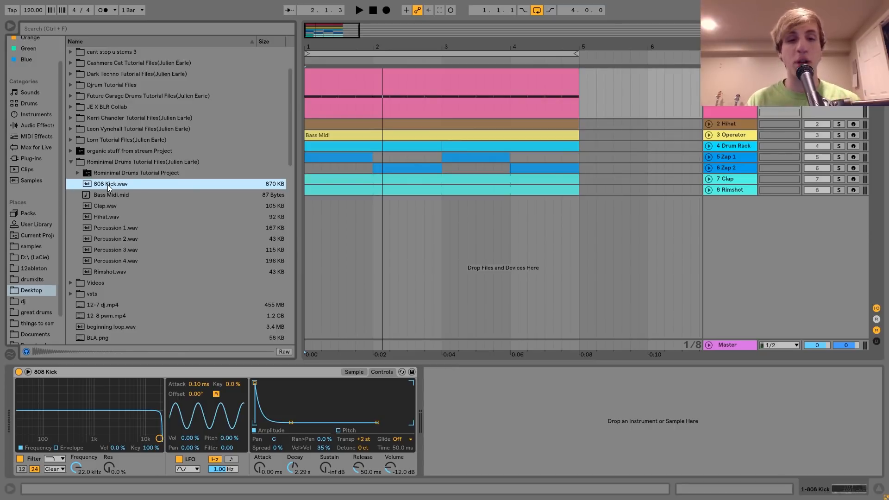
pyautogui.press('space')
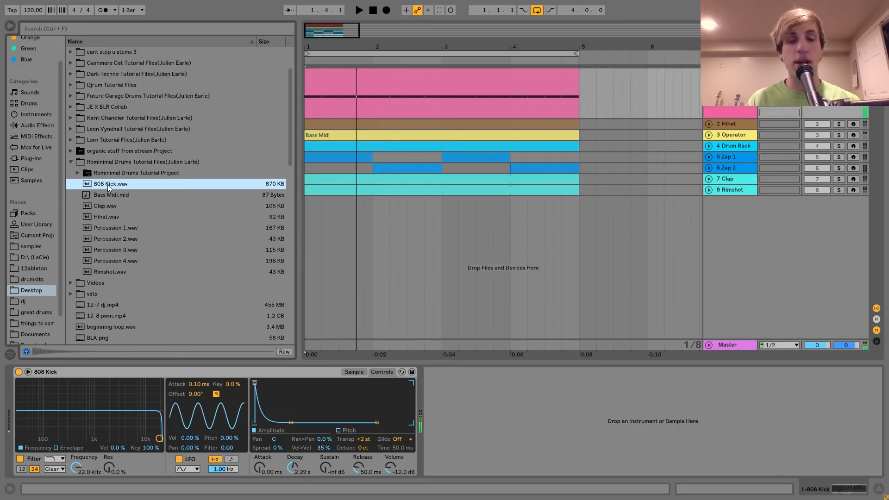
pyautogui.click(339, 430)
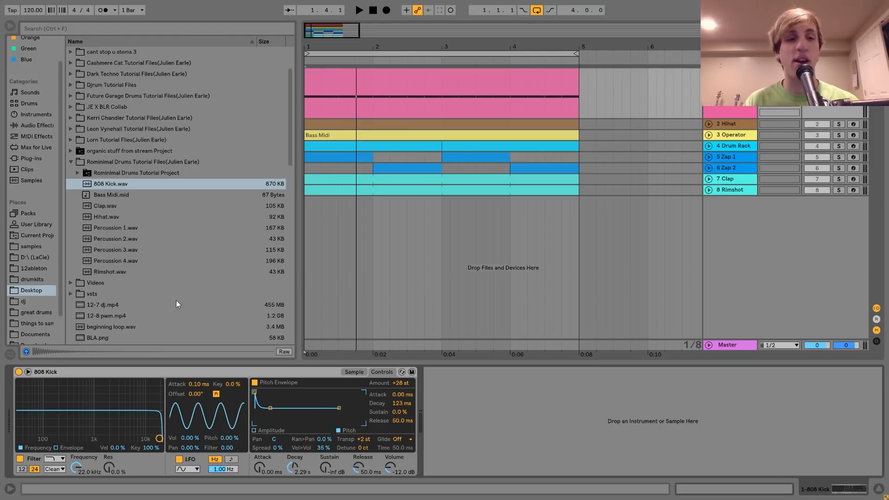
pyautogui.click(104, 185)
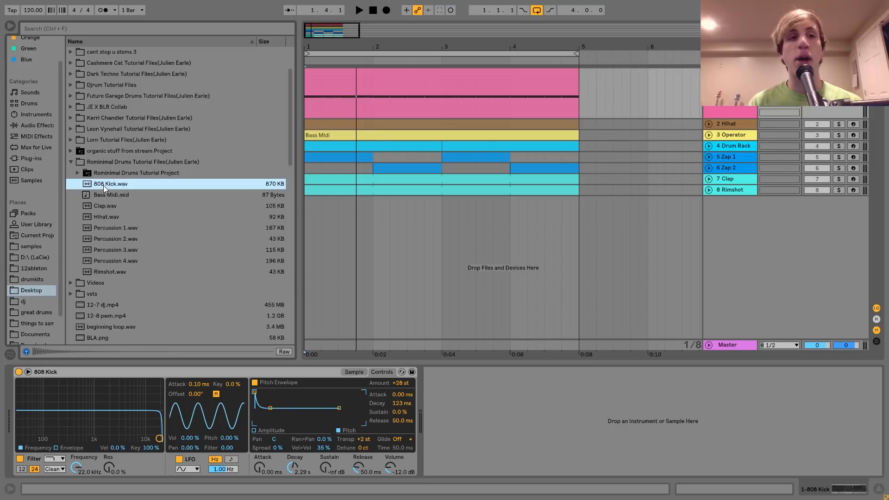
# Step: Compare the loop with the 808 Kick's pitch envelope switched off and with it switched back on
pyautogui.click(255, 382)
pyautogui.click(838, 73)
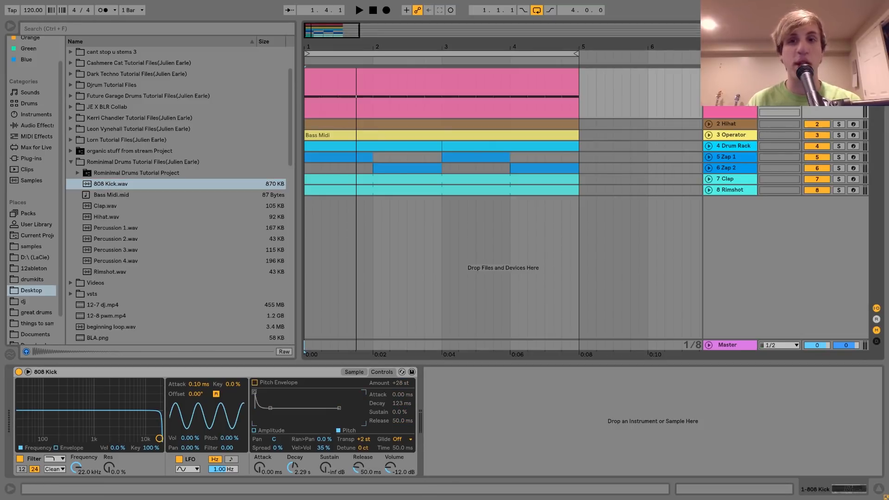
pyautogui.press('space')
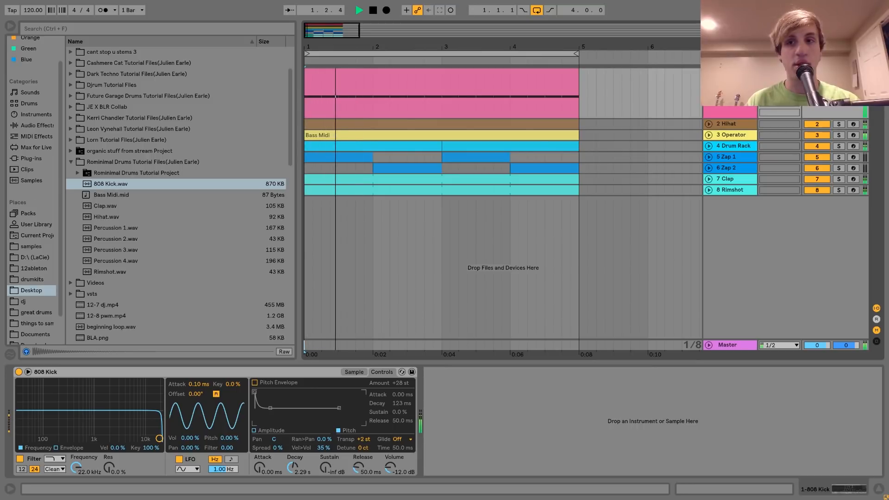
pyautogui.click(255, 382)
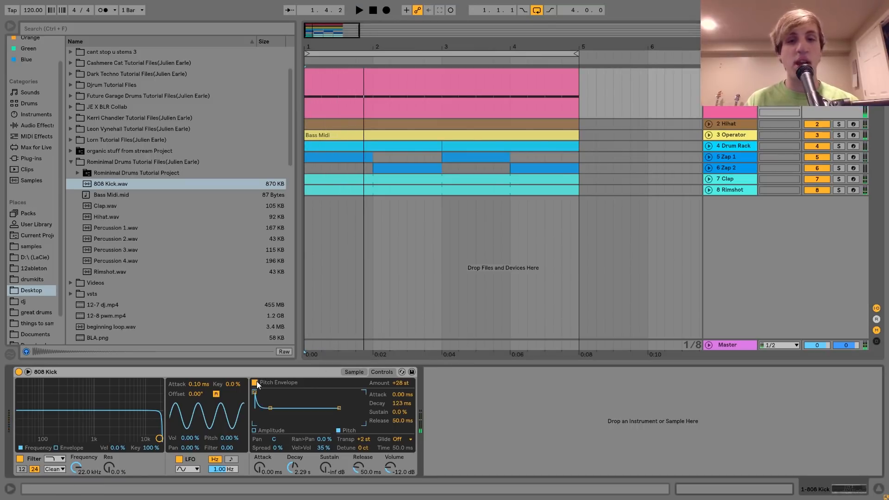
pyautogui.press('space')
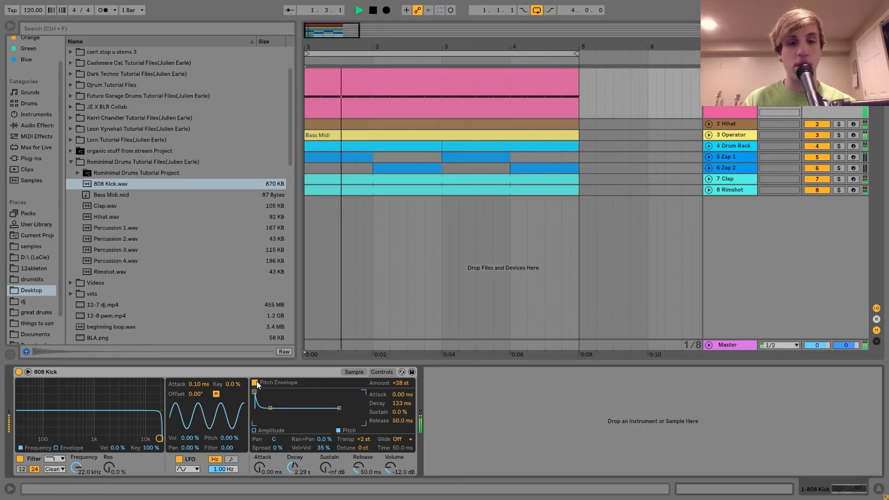
pyautogui.press('space')
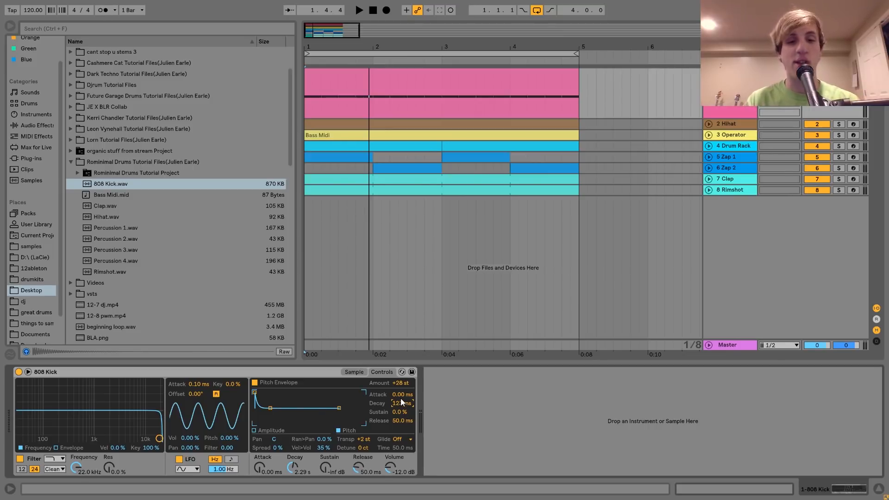
# Step: Try longer pitch envelope decays of 1.49 s and 30.2 s on the 808 Kick during playback
pyautogui.moveTo(404, 404); pyautogui.dragTo(404, 371)
pyautogui.press('space')
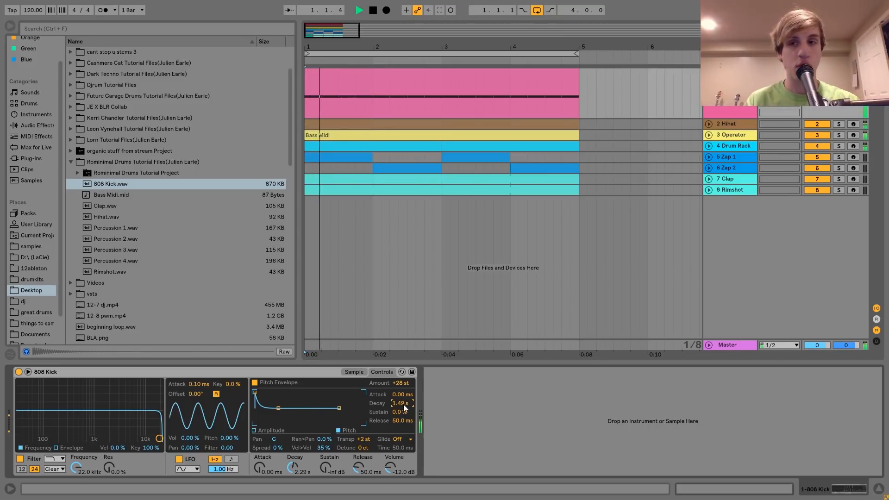
pyautogui.click(492, 299)
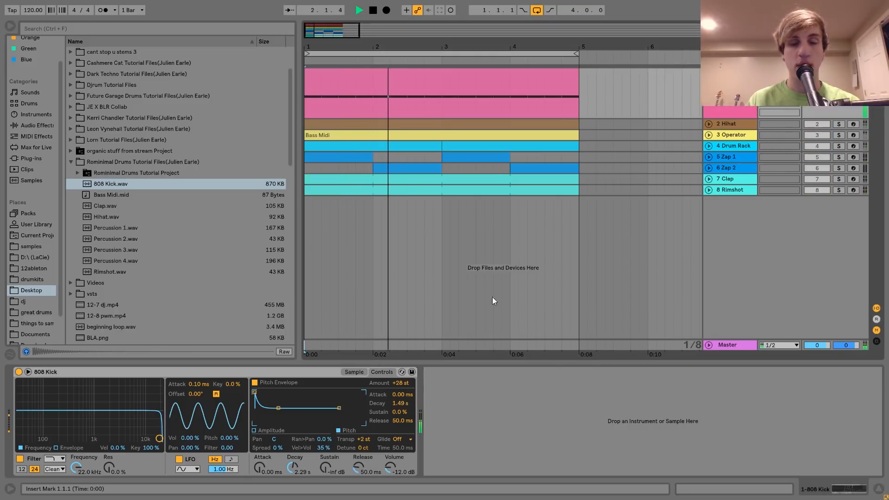
pyautogui.moveTo(401, 404); pyautogui.dragTo(401, 371)
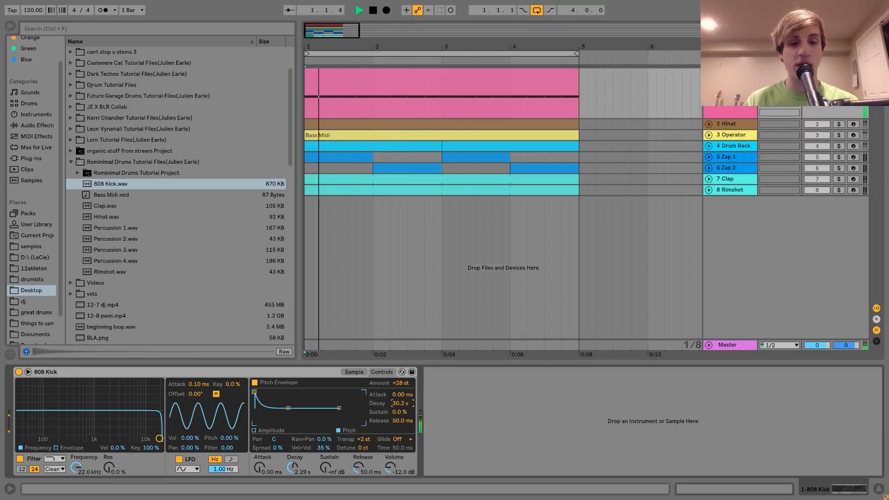
pyautogui.press('space')
# Step: Audition the 808 Kick with a 43.9 ms pitch envelope decay, and return the decay to 123 ms
pyautogui.moveTo(402, 403); pyautogui.dragTo(402, 451)
pyautogui.press('space')
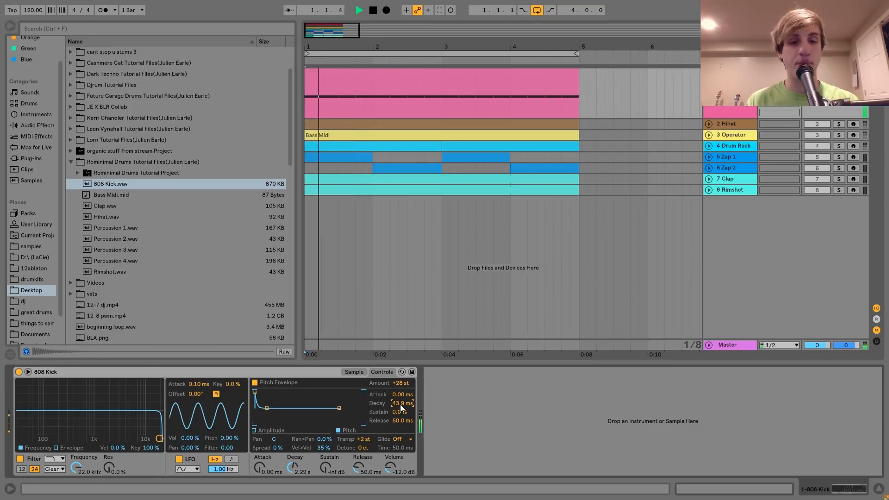
pyautogui.moveTo(402, 405); pyautogui.dragTo(402, 394)
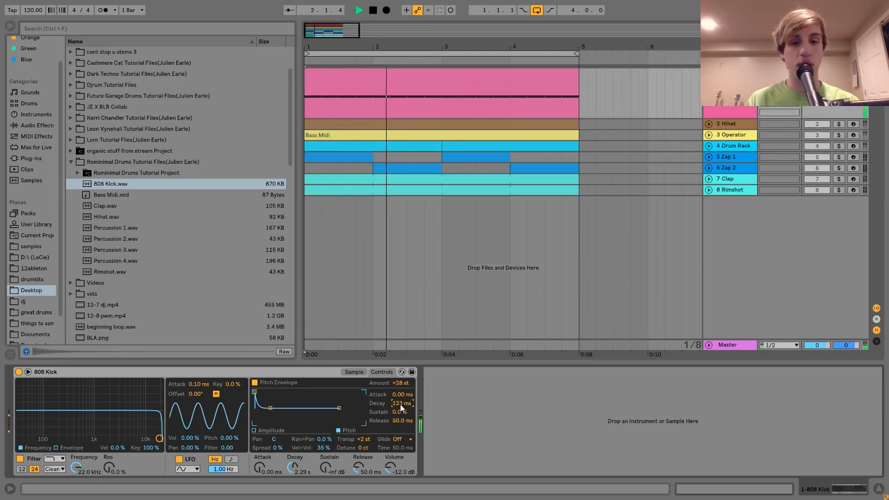
pyautogui.press('space')
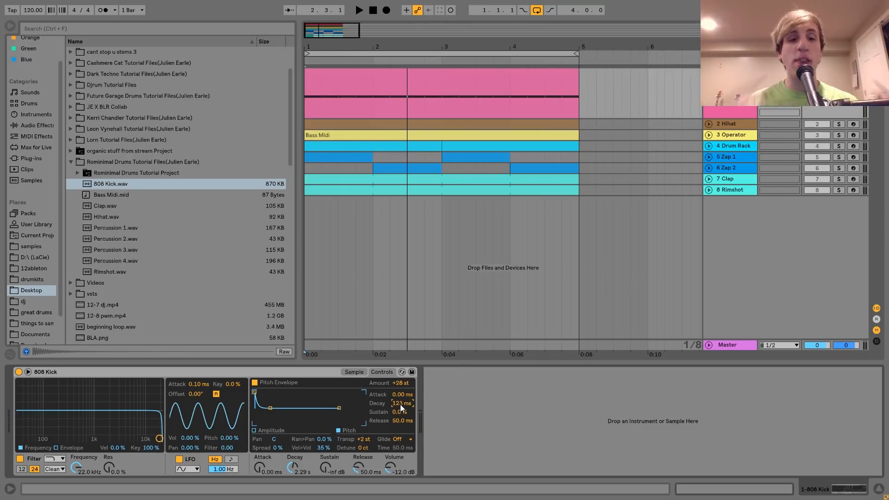
# Step: Unfold and solo the Hihat track, play it, and preview the raw Hihat.wav sample
pyautogui.click(708, 124)
pyautogui.click(725, 124)
pyautogui.click(839, 124)
pyautogui.press('space')
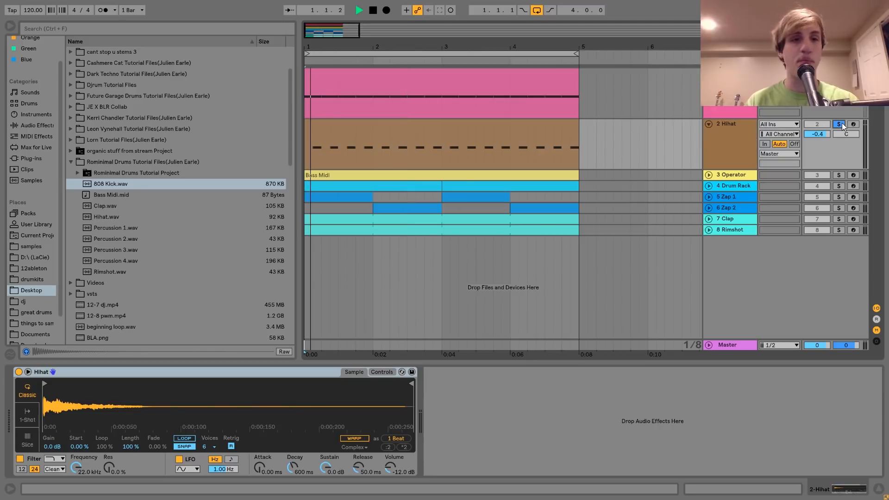
pyautogui.press('space')
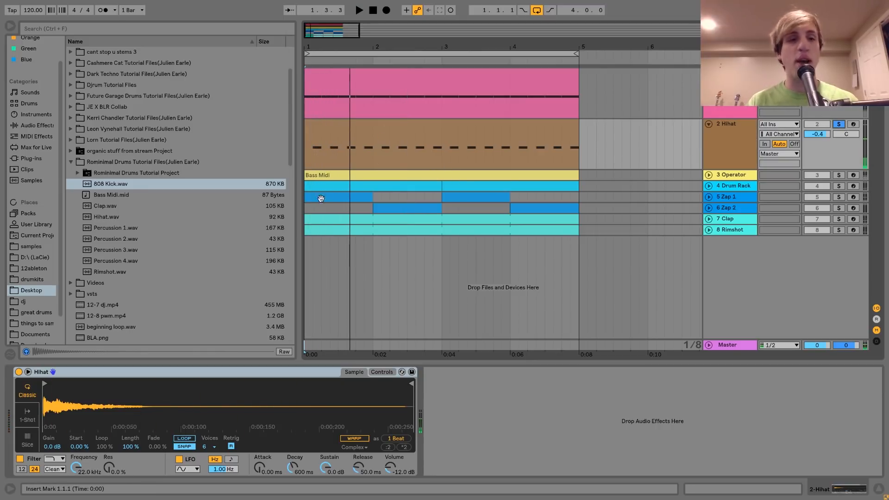
pyautogui.click(102, 218)
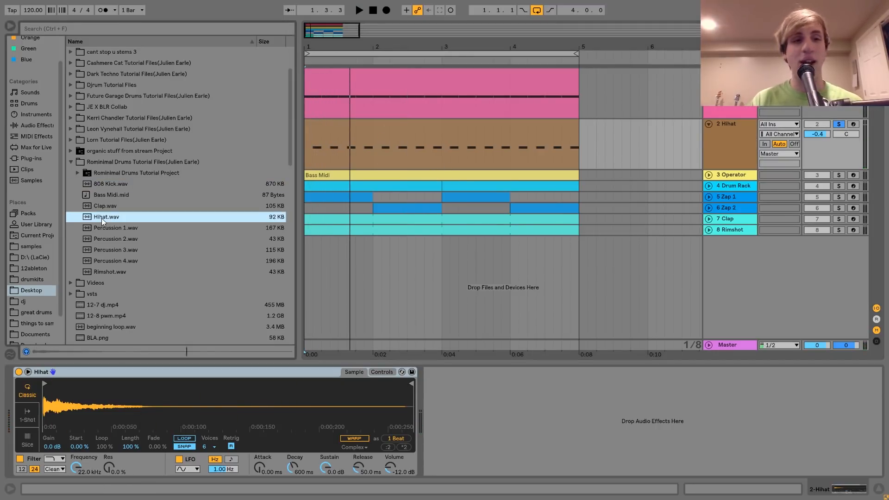
# Step: Open the Hihat clip's notes, audition the C3 and F#2 keys, and return to the track's instrument
pyautogui.doubleClick(367, 125)
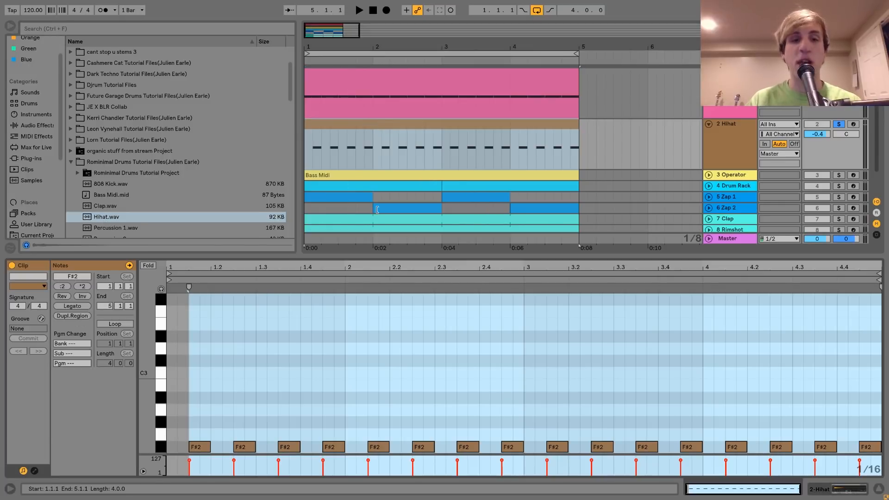
pyautogui.click(162, 373)
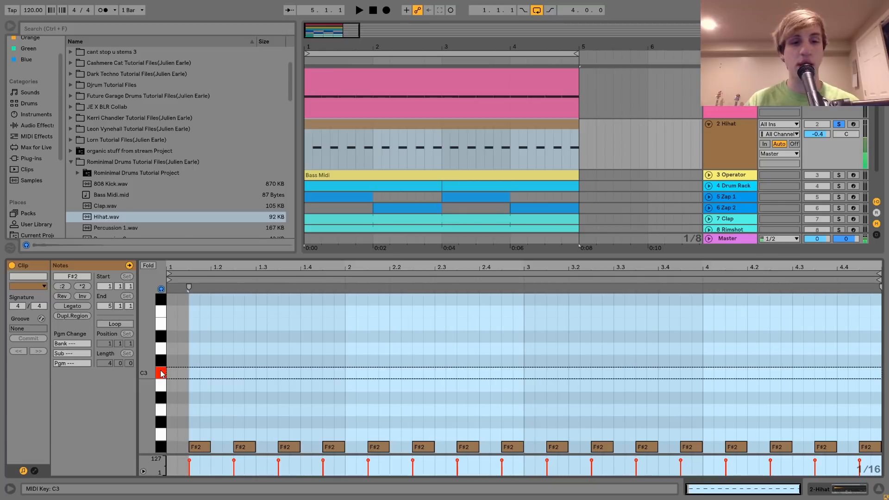
pyautogui.click(161, 447)
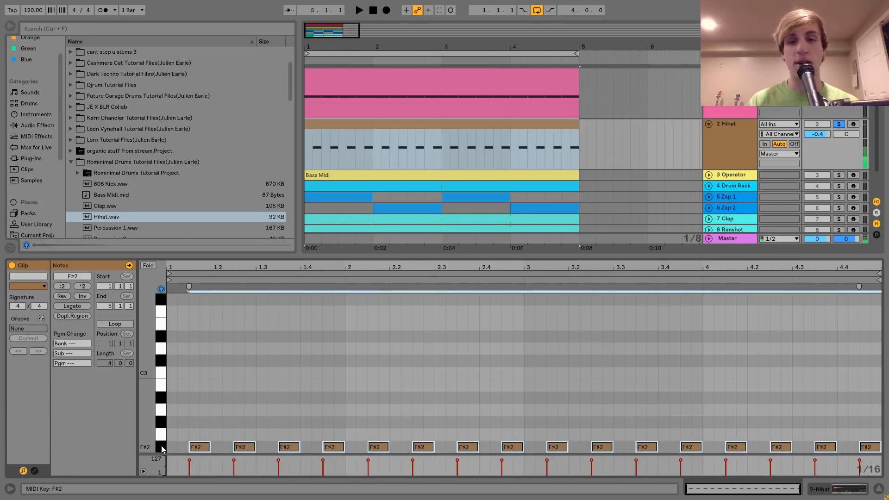
pyautogui.click(735, 159)
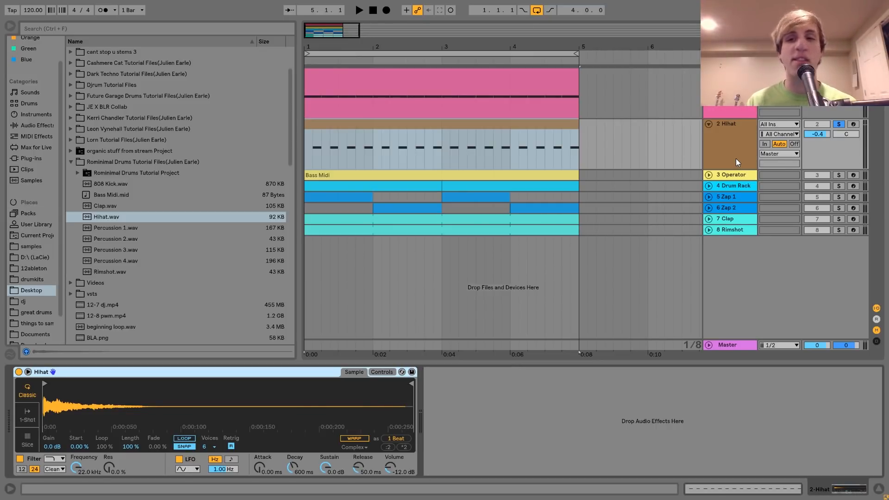
# Step: Unfold and solo the Operator bass track and play its pattern
pyautogui.click(730, 174)
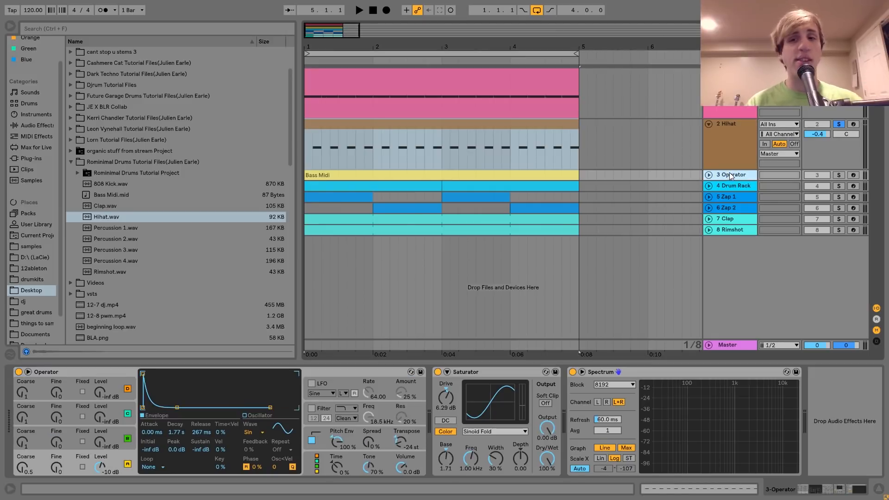
pyautogui.click(708, 175)
pyautogui.click(840, 175)
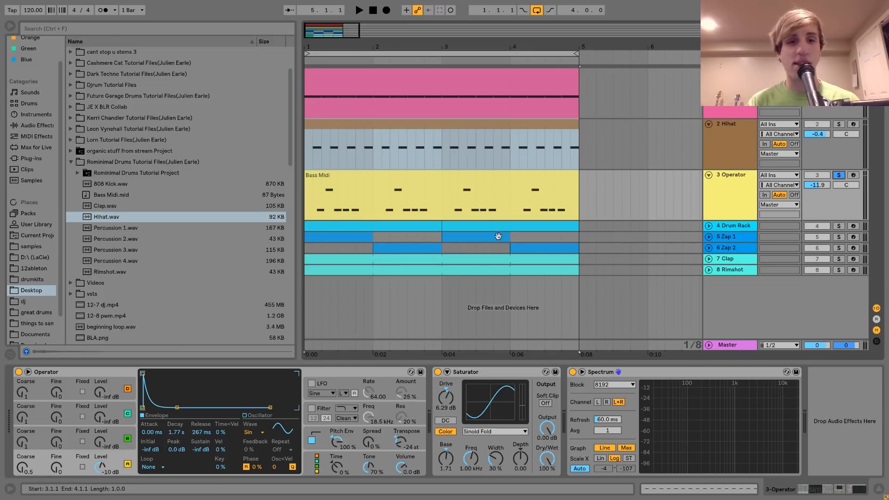
pyautogui.press('space')
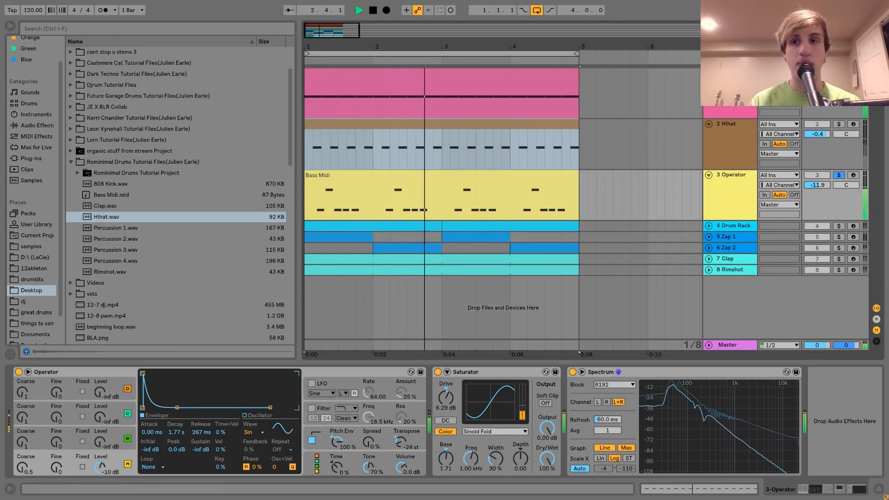
pyautogui.press('space')
# Step: Toggle the Operator track's solo off and on again, and replay the bass line
pyautogui.click(839, 176)
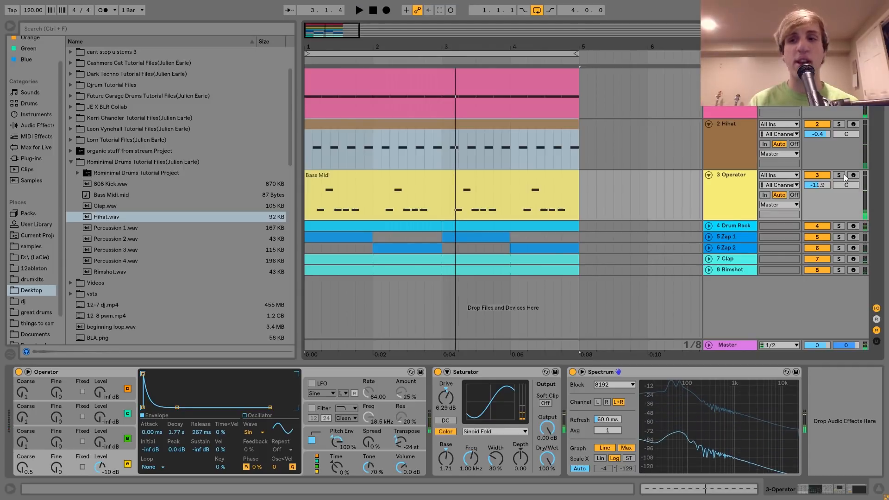
pyautogui.click(839, 175)
pyautogui.click(746, 183)
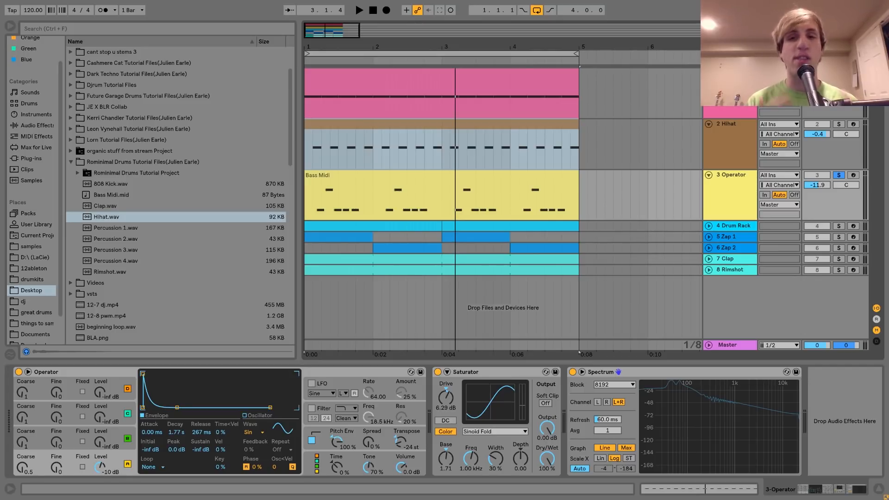
pyautogui.press('space')
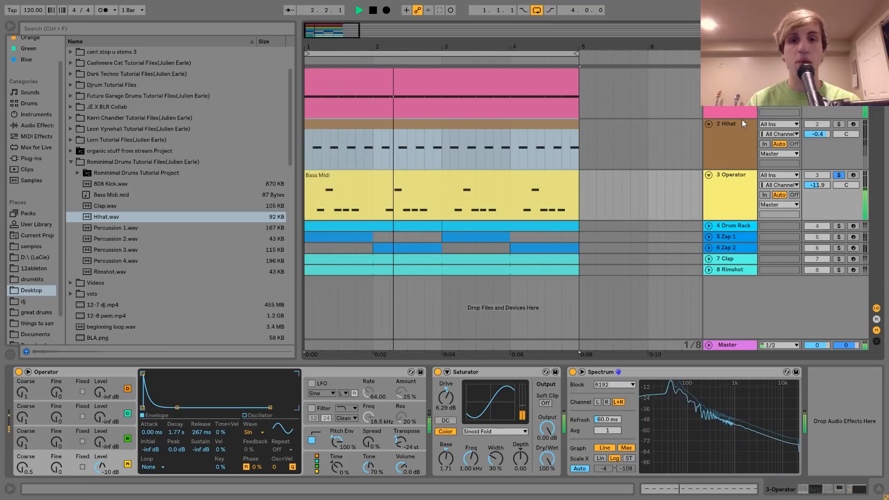
# Step: Stop playback, open the Bass Midi clip's notes, and audition the F#3 and C#4 keys
pyautogui.press('space')
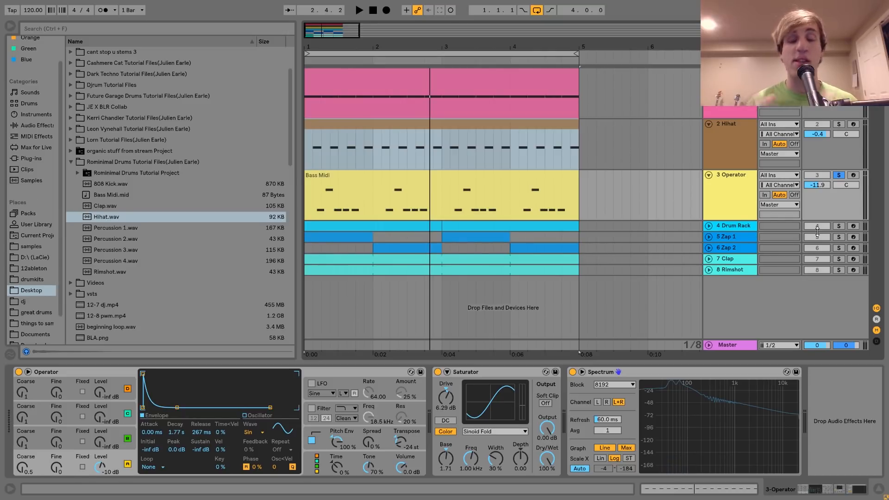
pyautogui.doubleClick(508, 188)
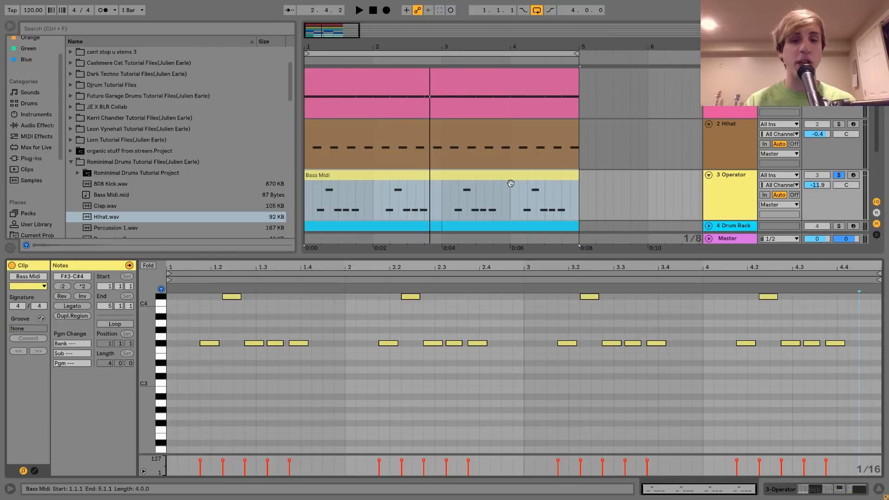
pyautogui.scroll(2, 162, 347)
pyautogui.click(164, 358)
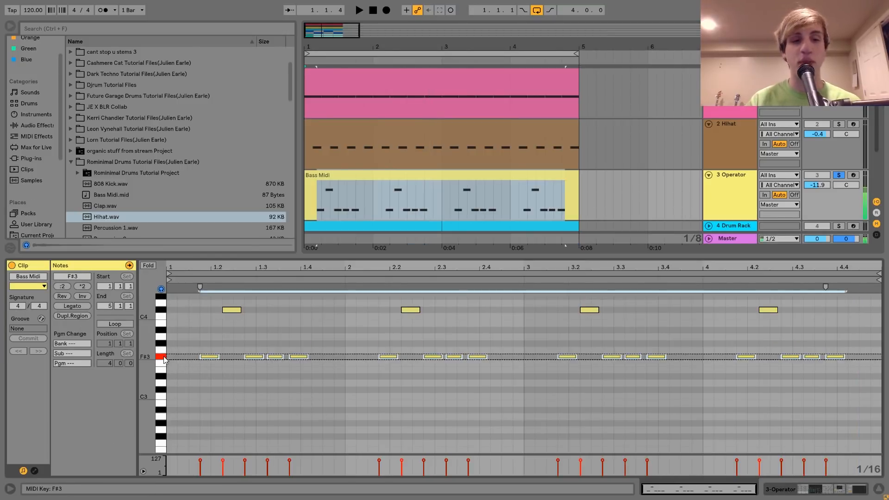
pyautogui.click(163, 309)
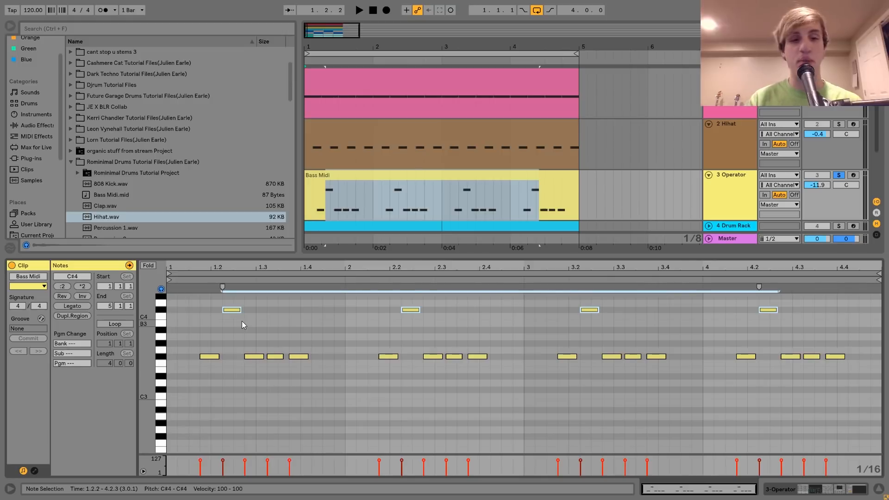
# Step: Play the opening notes of the soloed Bass Midi pattern several times, stopping within the first bar
pyautogui.press('space')
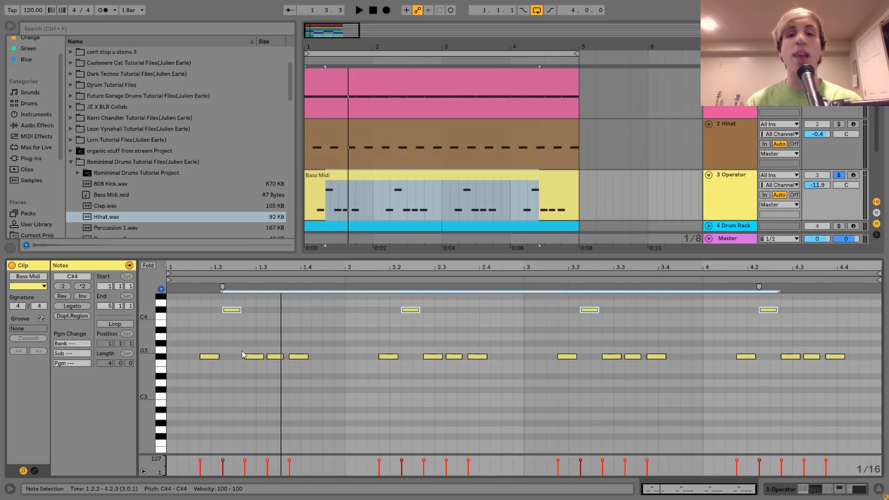
pyautogui.press('space')
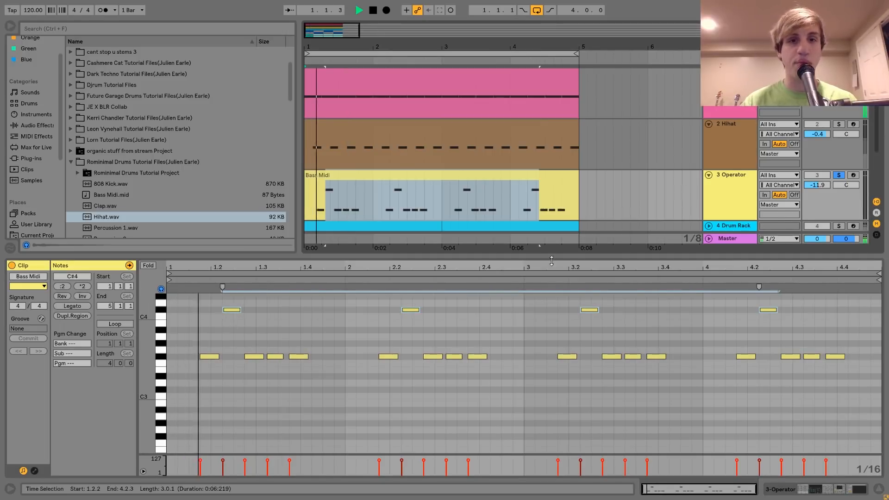
pyautogui.press('space')
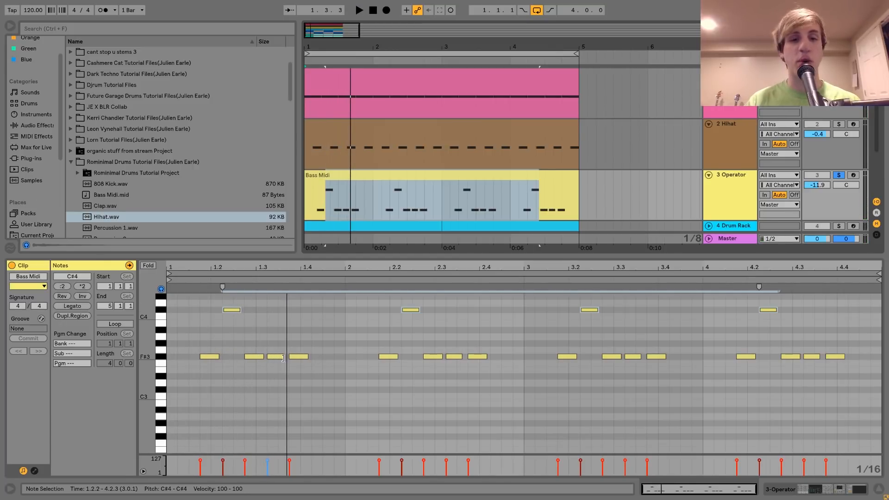
pyautogui.press('space')
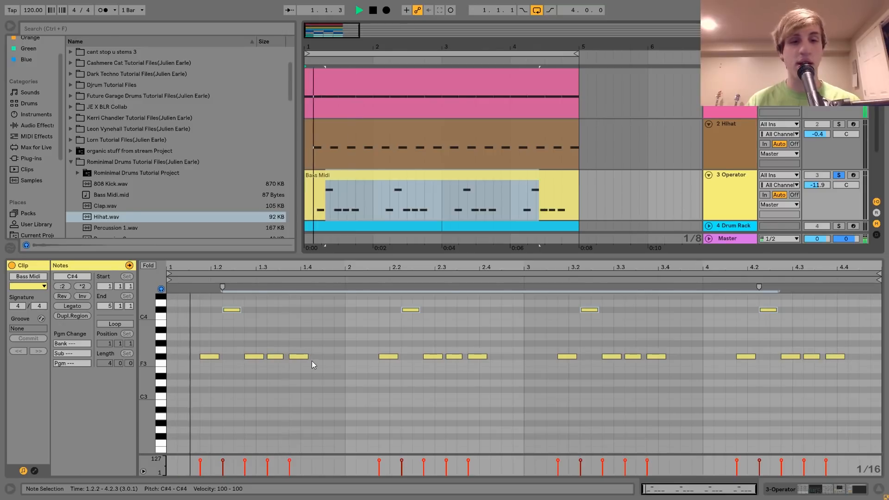
pyautogui.press('space')
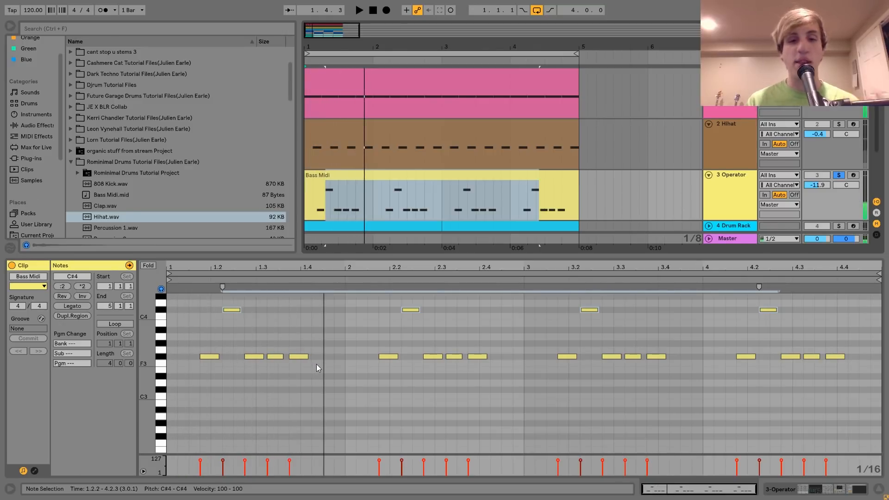
# Step: Try applying Legato to all the Bass Midi notes, listen to the bass line, and undo the note change
pyautogui.hotkey('ctrl', 'a')
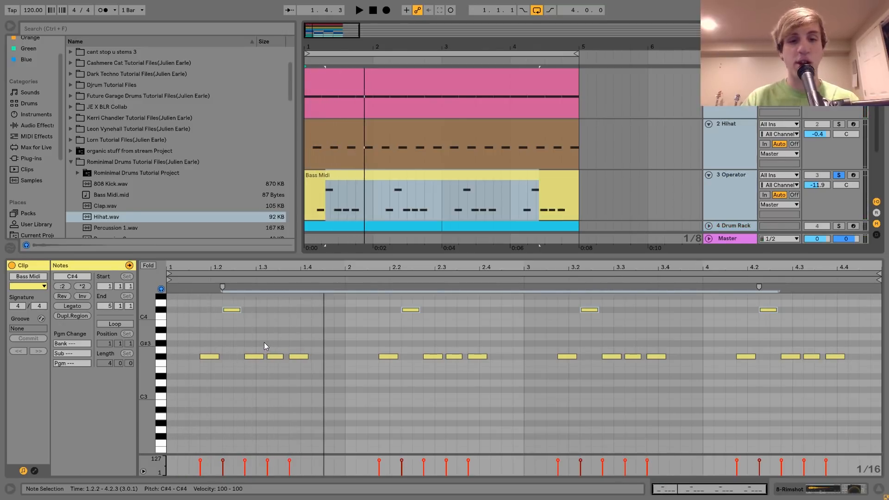
pyautogui.click(264, 342)
pyautogui.hotkey('ctrl', 'a')
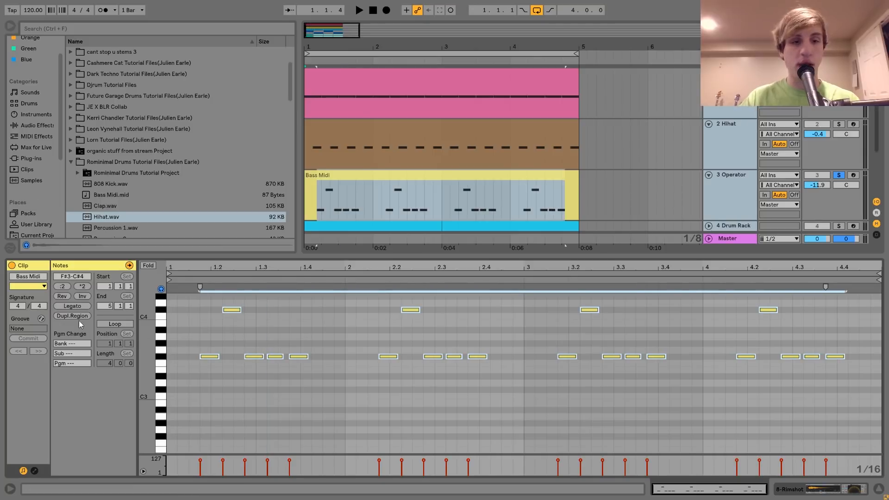
pyautogui.click(60, 304)
pyautogui.press('space')
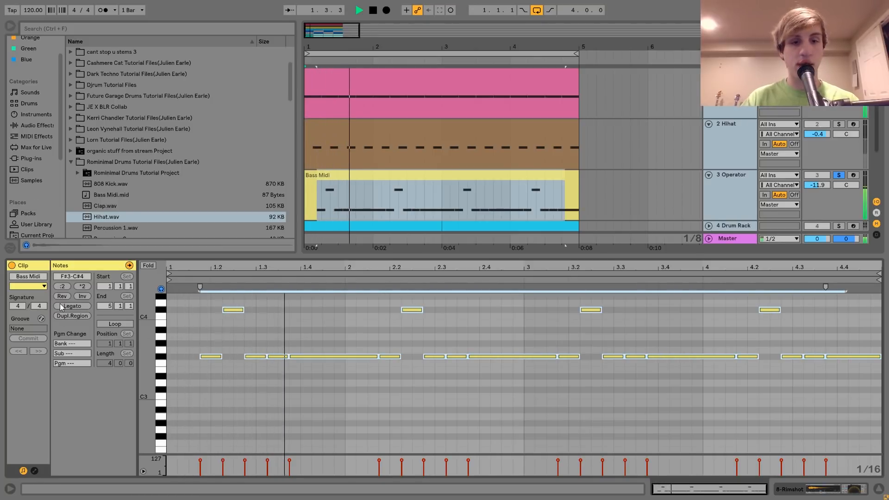
pyautogui.hotkey('ctrl', 'z')
pyautogui.press('space')
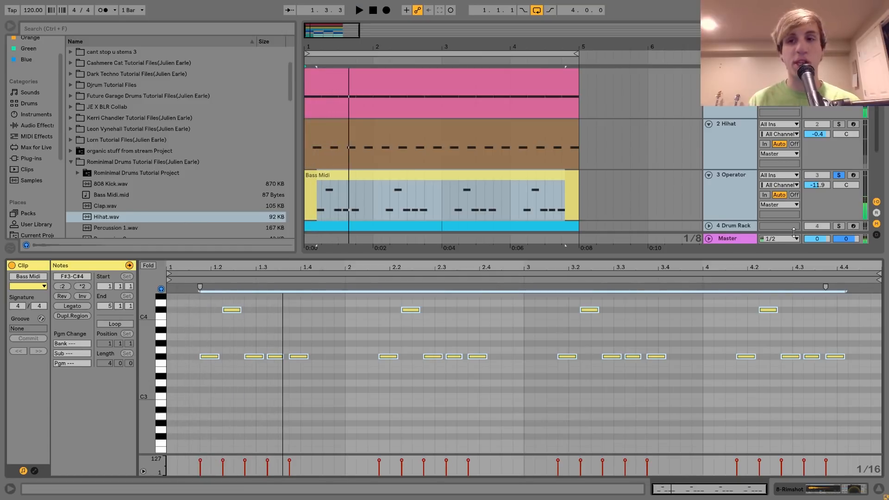
# Step: Toggle the Operator track's solo off and on, show its devices, and play the bass with the Operator device selected
pyautogui.click(838, 175)
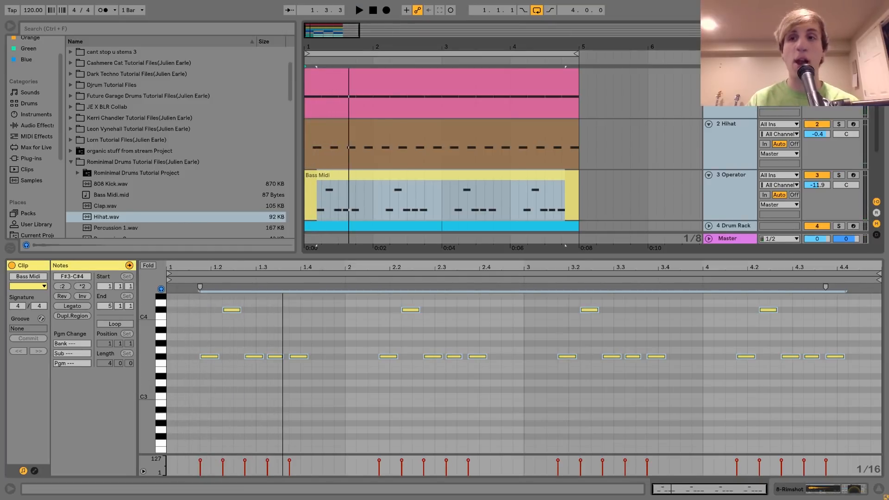
pyautogui.click(739, 185)
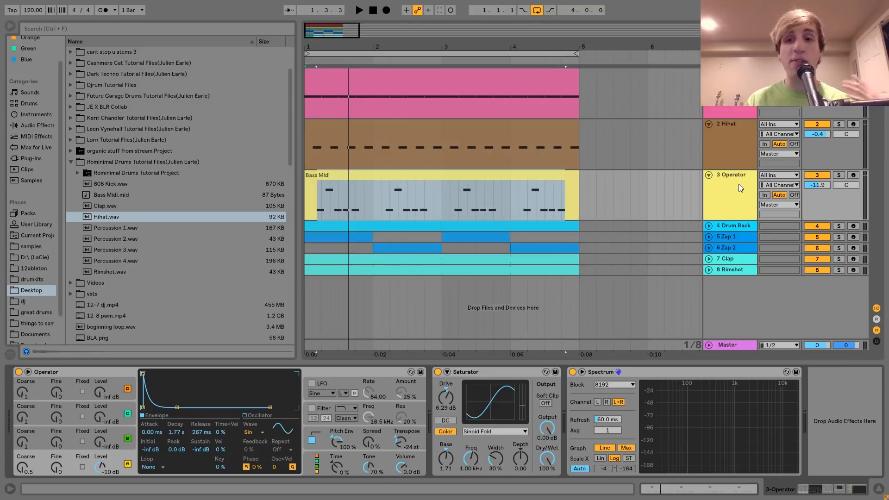
pyautogui.click(839, 175)
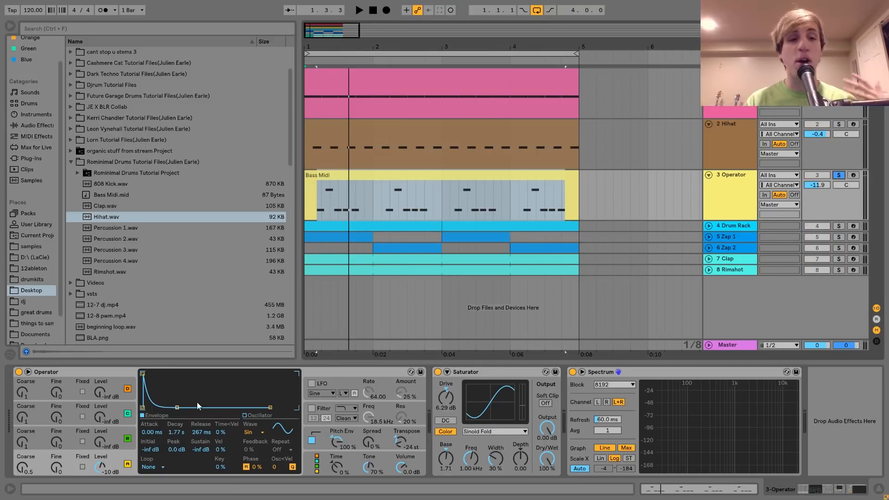
pyautogui.click(117, 374)
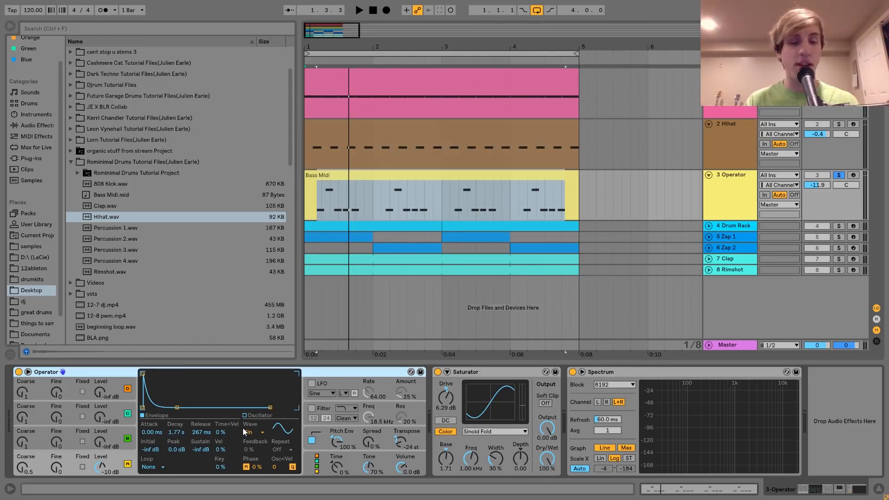
pyautogui.press('space')
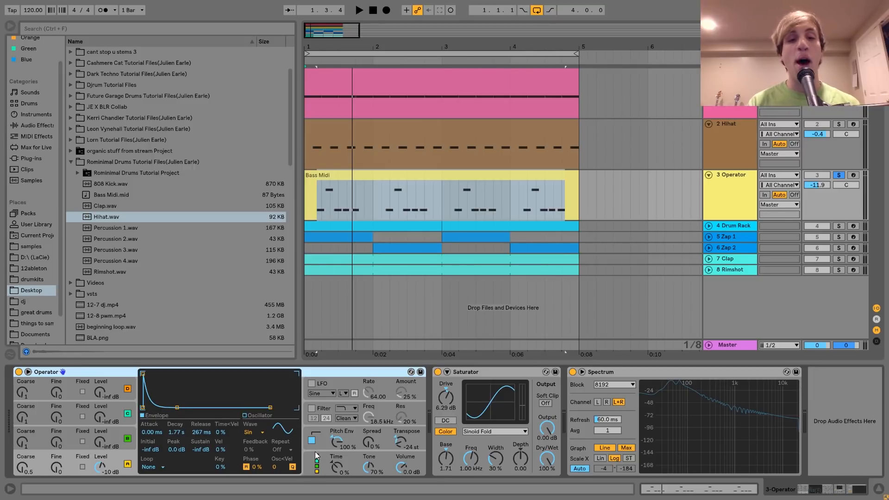
# Step: Show Operator's pitch envelope and compare the soloed bass with the envelope turned off and back on
pyautogui.click(316, 438)
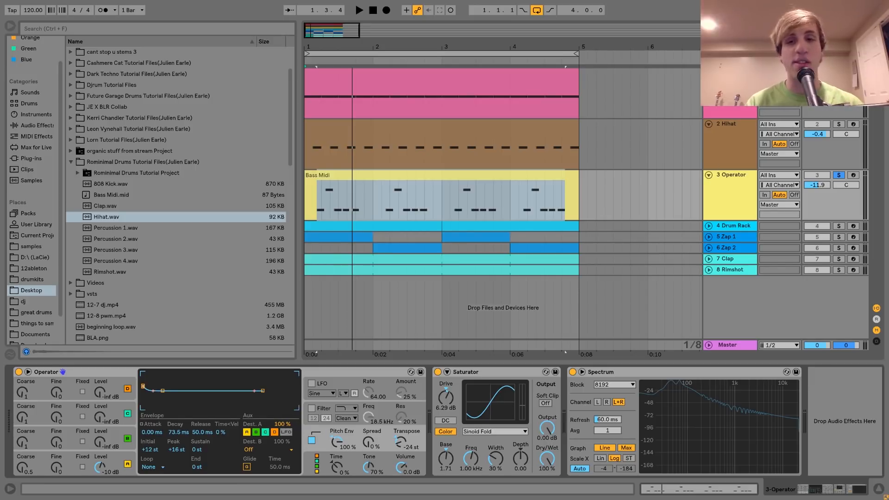
pyautogui.click(730, 90)
pyautogui.click(734, 177)
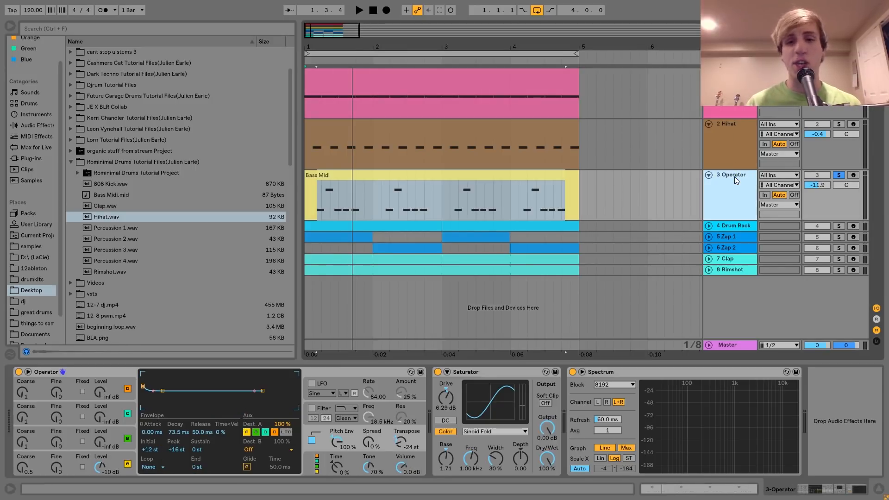
pyautogui.click(312, 442)
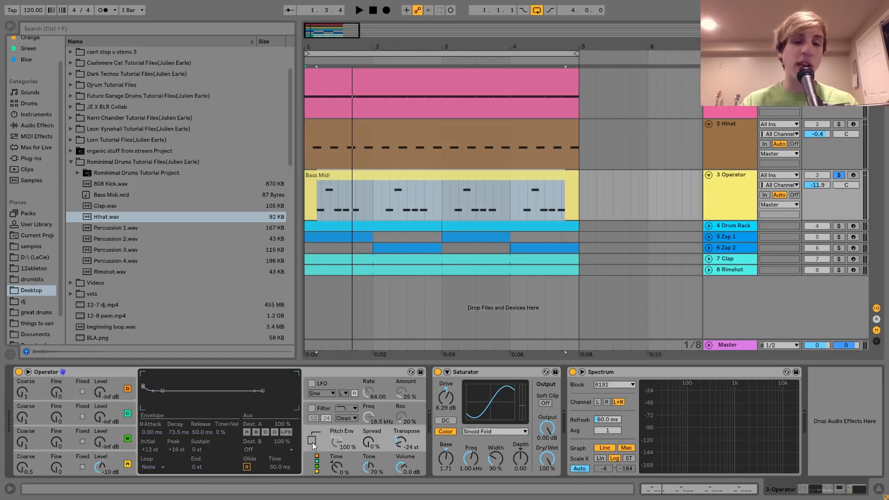
pyautogui.press('space')
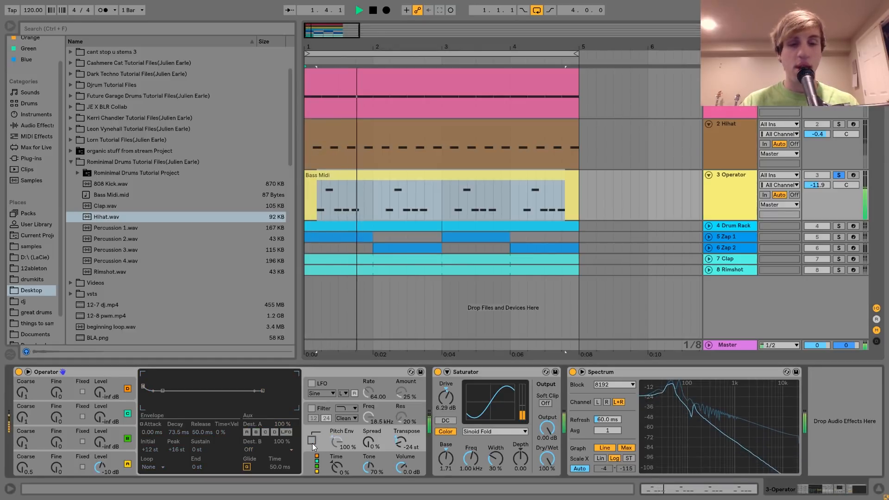
pyautogui.press('space')
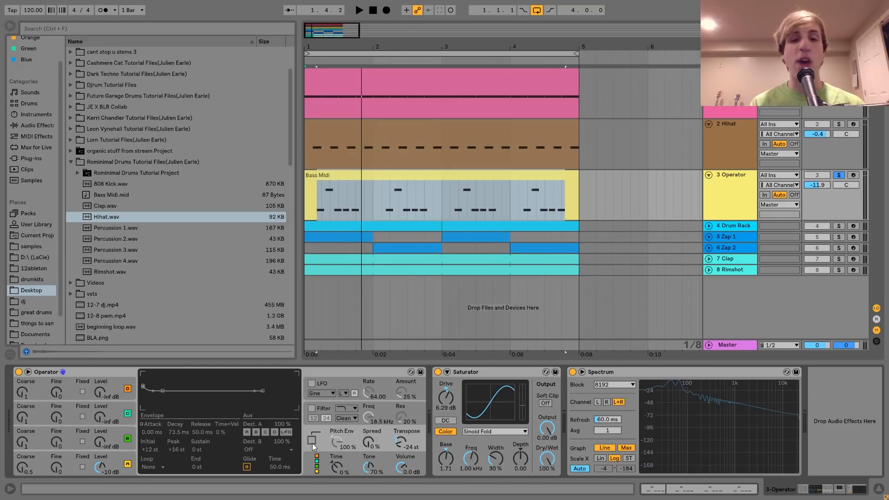
pyautogui.click(312, 442)
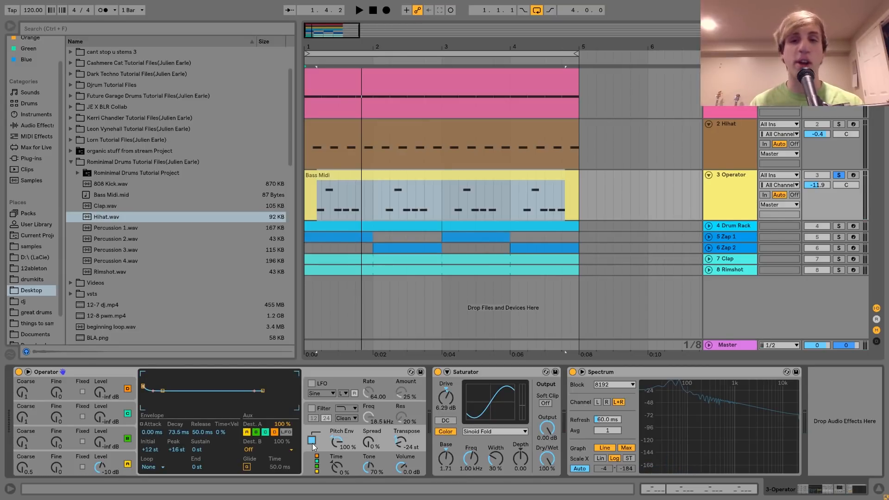
pyautogui.press('space')
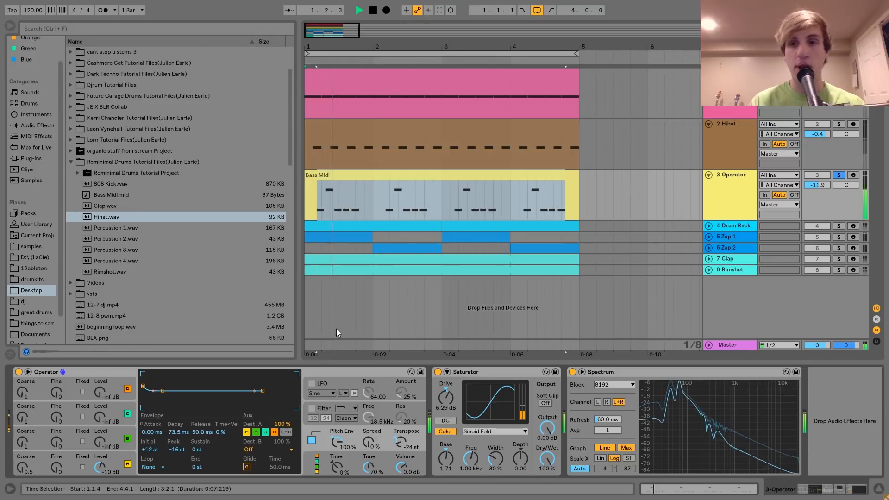
# Step: Unsolo the Operator track, toggle its pitch envelope off and on within the full loop, and solo the track again
pyautogui.click(839, 175)
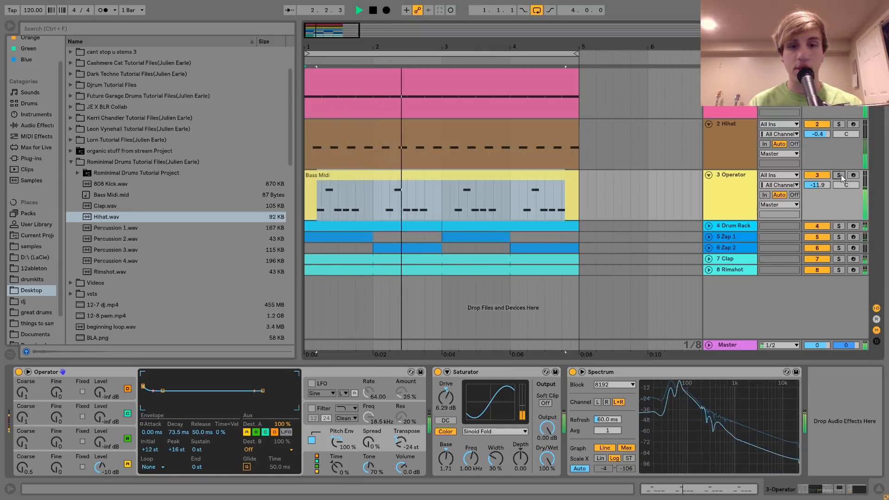
pyautogui.click(312, 441)
pyautogui.click(312, 440)
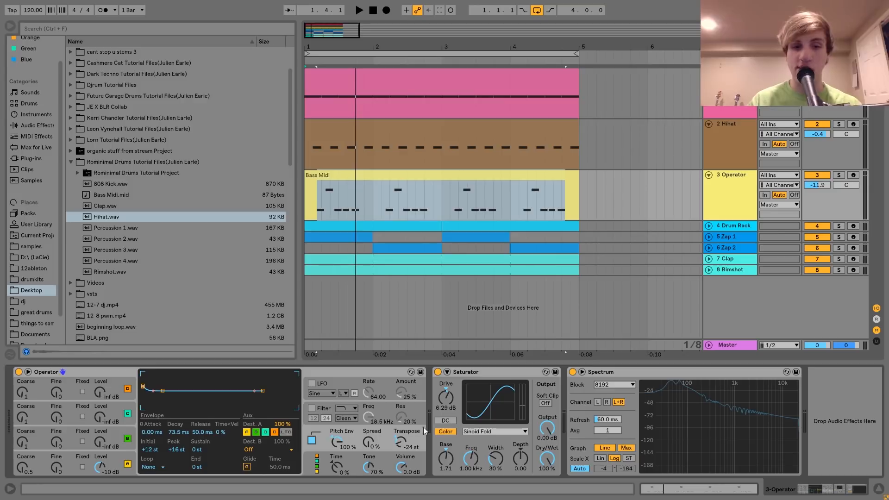
pyautogui.click(839, 175)
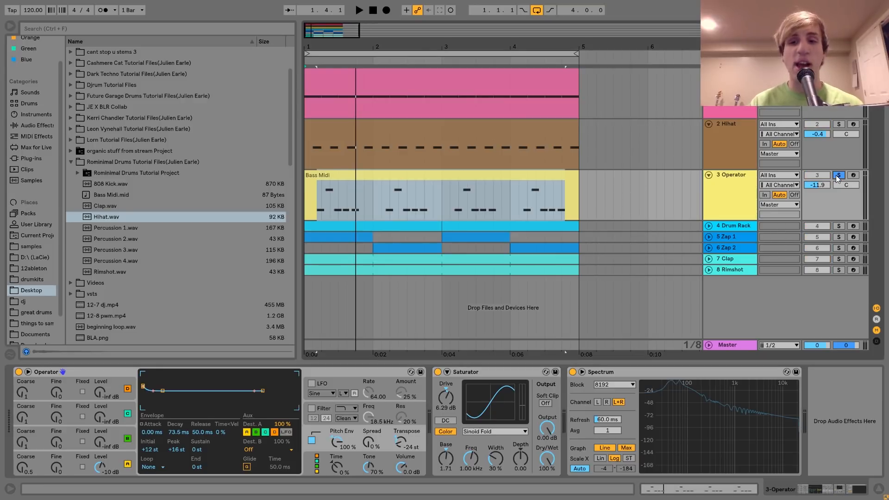
# Step: Select the Saturator on the Operator track and view its curve types, leaving Sinoid Fold chosen
pyautogui.click(504, 372)
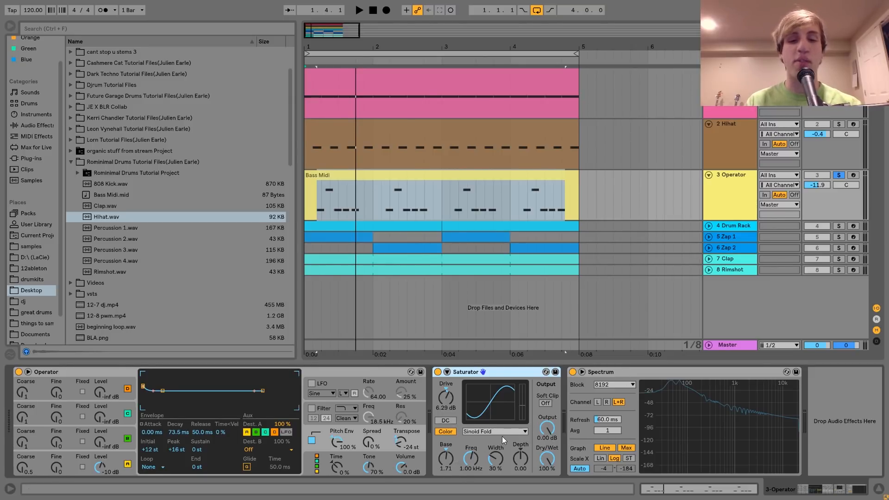
pyautogui.click(515, 432)
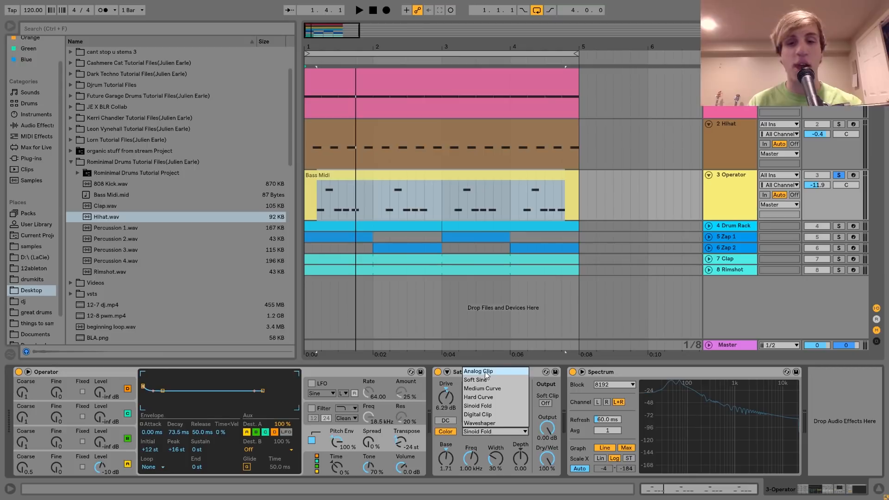
pyautogui.click(538, 385)
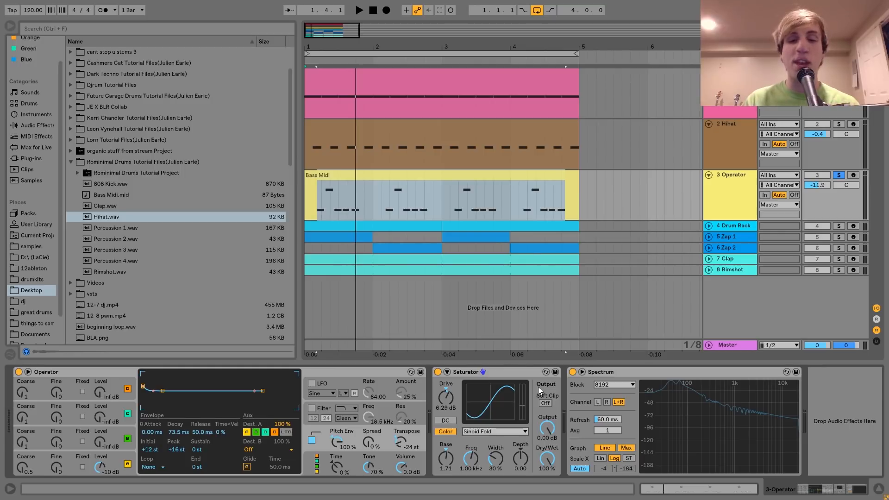
# Step: Expand the Spectrum display, bypass the Saturator, play the bass to examine its frequencies, and re-enable the Saturator
pyautogui.click(582, 372)
pyautogui.click(438, 372)
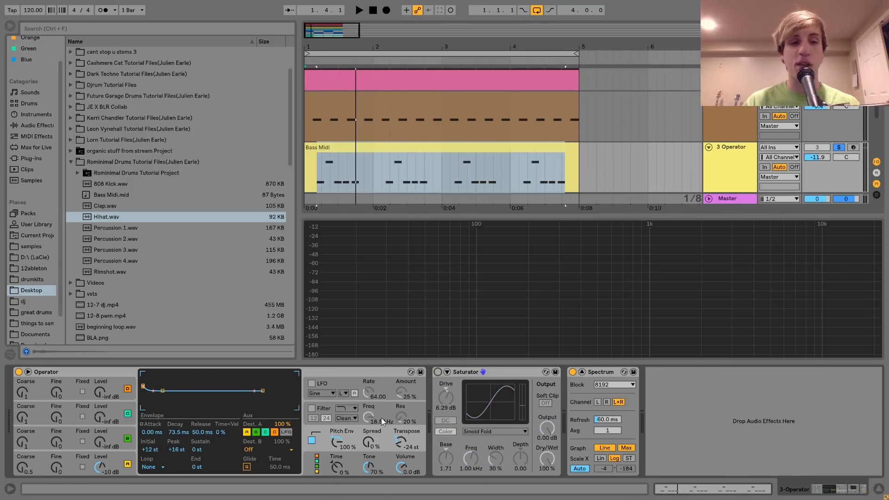
pyautogui.press('space')
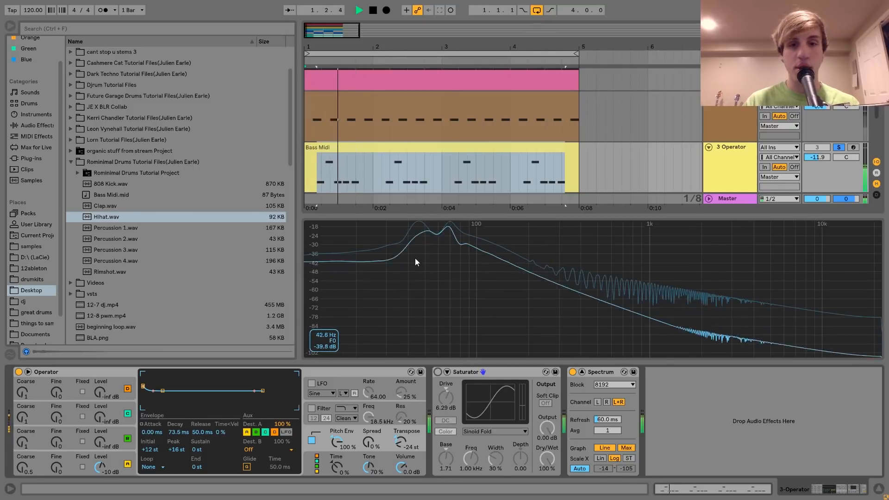
pyautogui.press('space')
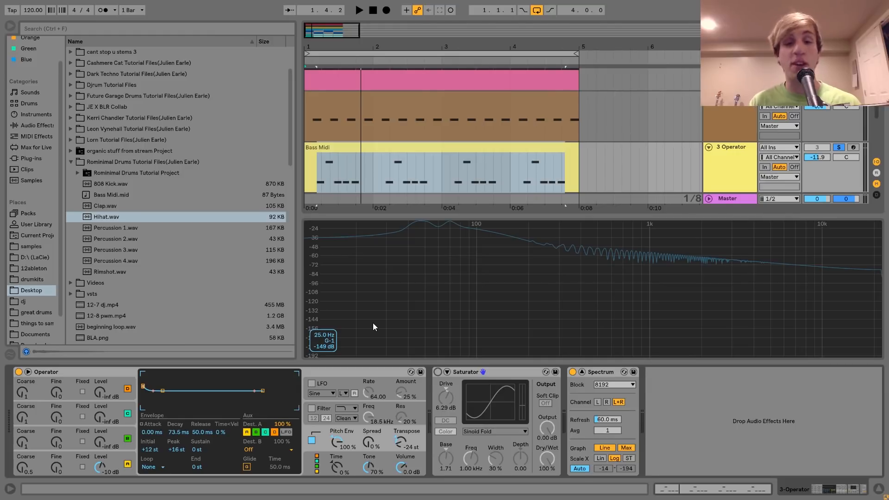
pyautogui.click(437, 373)
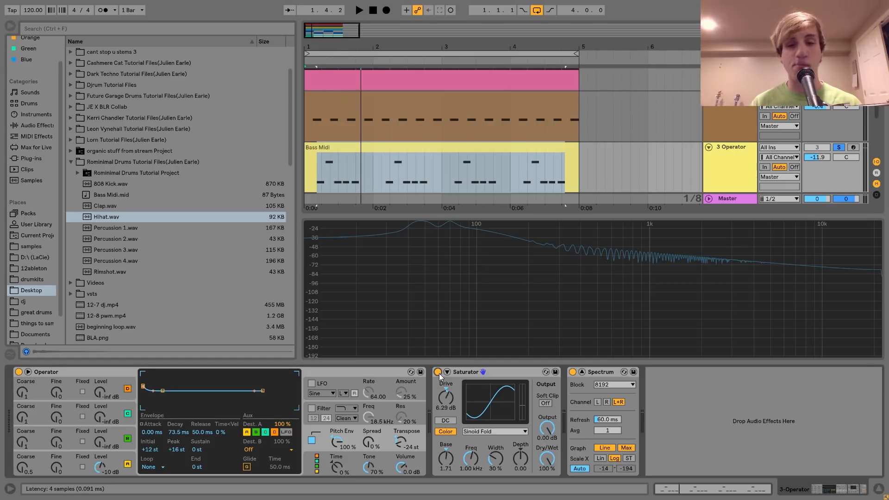
# Step: Bypass the Saturator, compare the playing bass on the spectrum with the Saturator off and back on, and collapse the enlarged Spectrum display
pyautogui.click(463, 372)
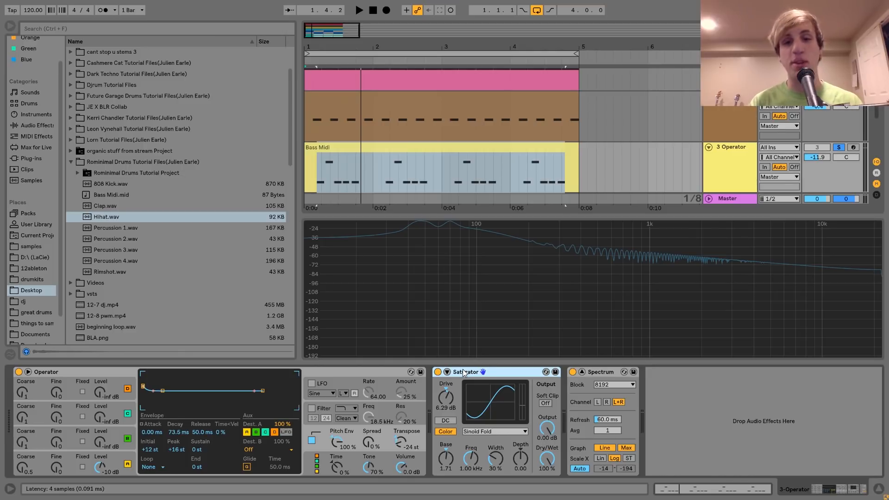
pyautogui.click(438, 373)
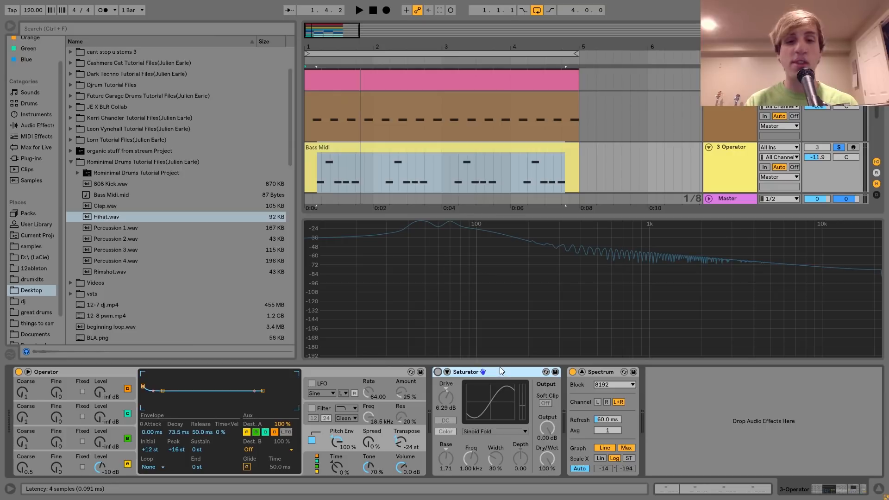
pyautogui.press('space')
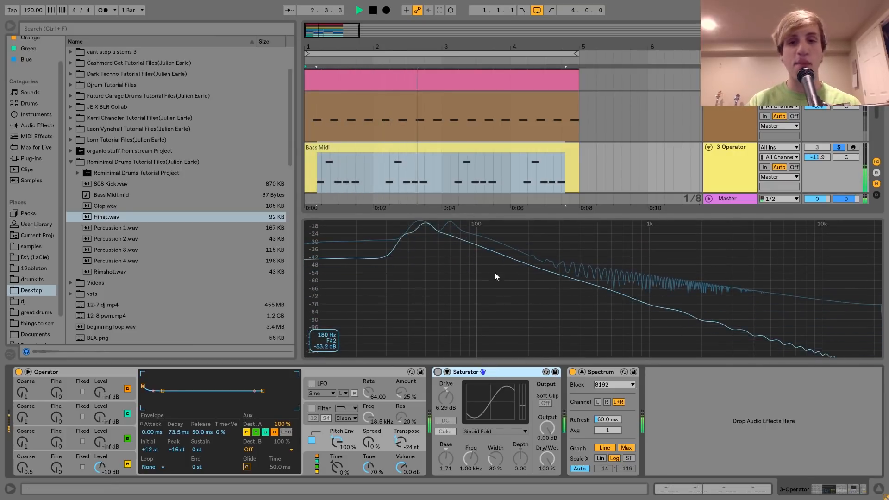
pyautogui.click(438, 373)
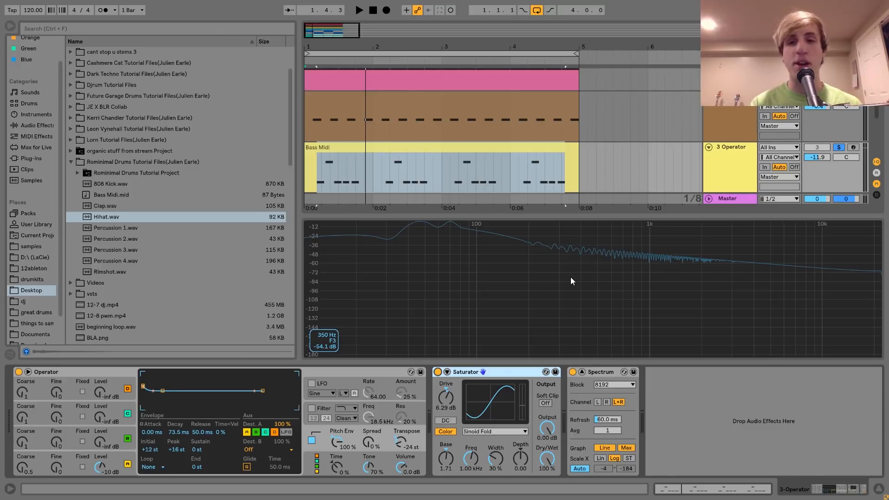
pyautogui.click(582, 372)
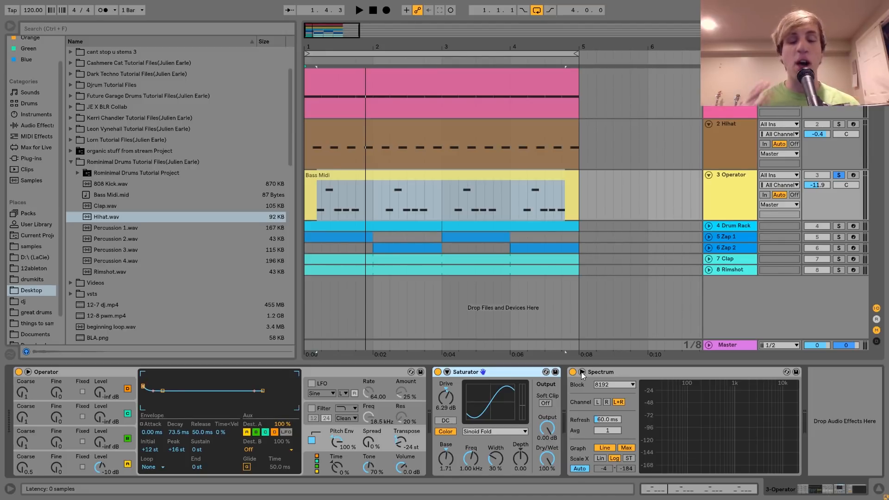
pyautogui.click(371, 372)
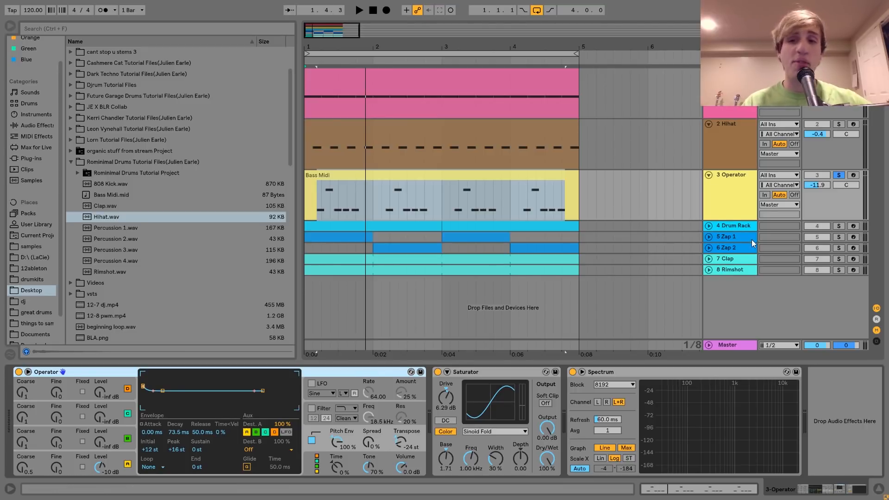
# Step: Unfold and solo the Drum Rack track, play it, and select its clip spanning the first two bars
pyautogui.click(727, 229)
pyautogui.click(710, 226)
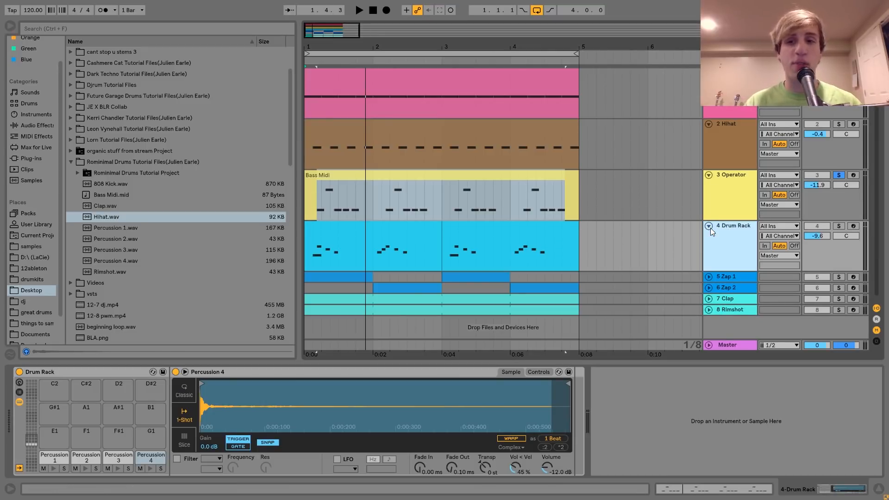
pyautogui.click(838, 226)
pyautogui.press('space')
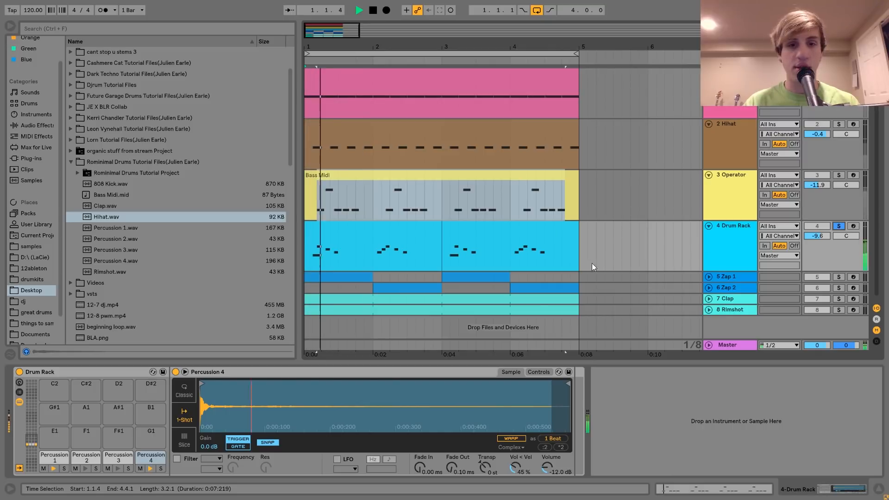
pyautogui.moveTo(578, 247); pyautogui.dragTo(441, 246)
pyautogui.click(420, 236)
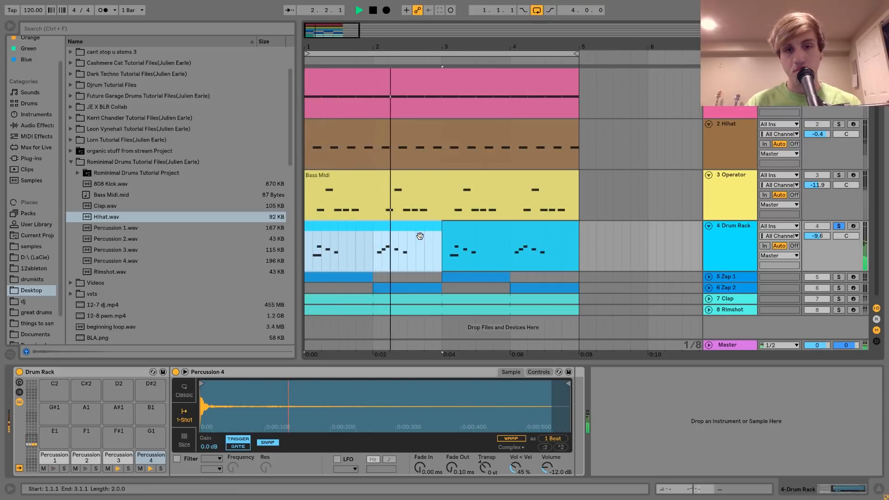
pyautogui.press('space')
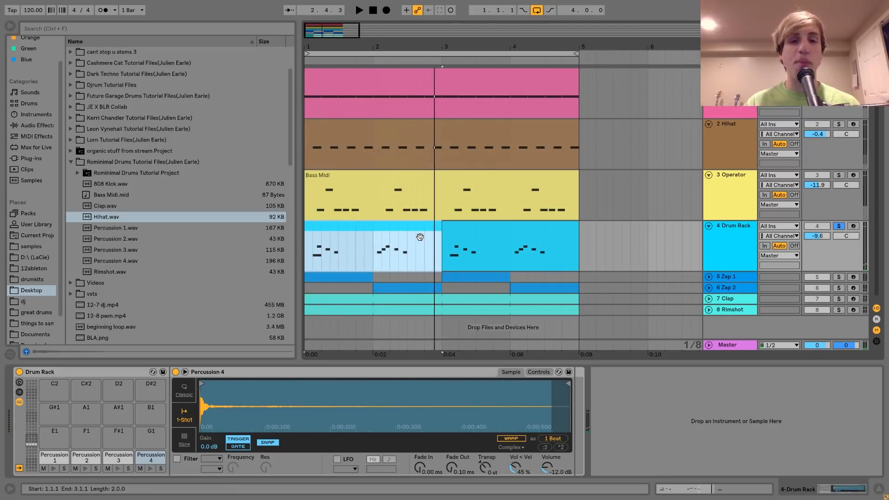
# Step: Audition the Drum Rack's percussion pads one after another, ending with Percussion 4
pyautogui.click(52, 470)
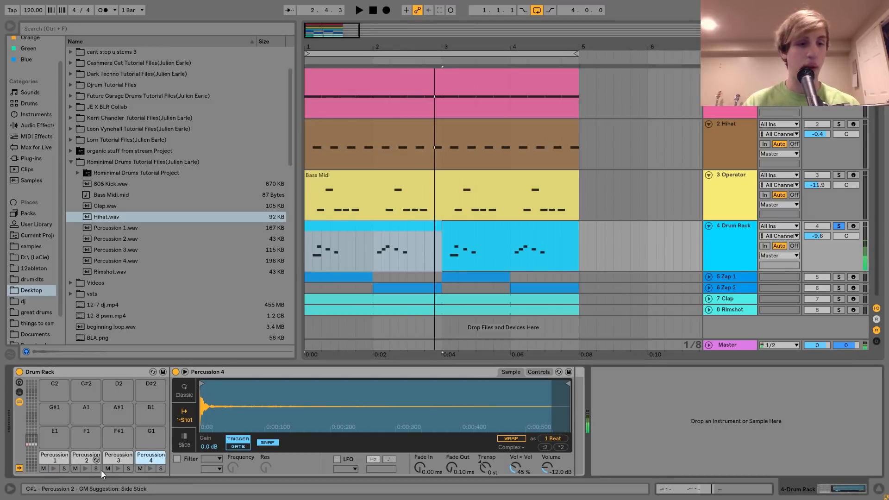
pyautogui.click(118, 469)
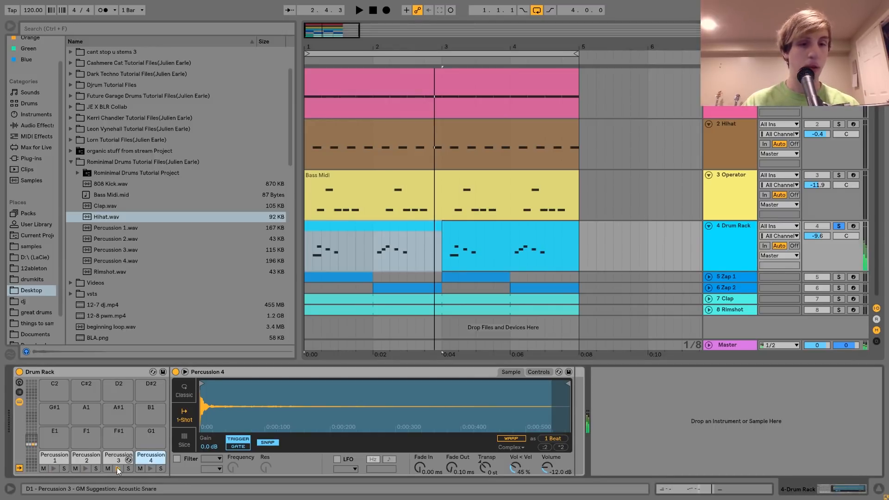
pyautogui.click(151, 470)
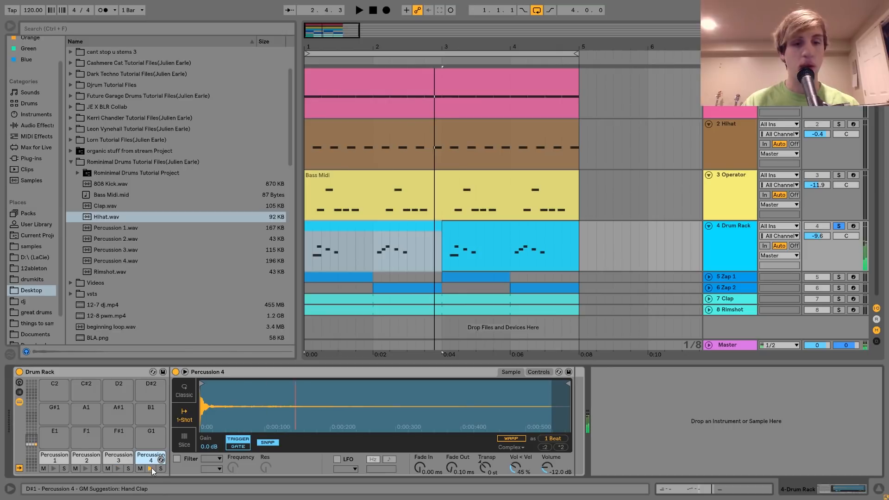
# Step: Examine the first Drum Rack clip's percussion notes during playback, and return to the device view to play the soloed pattern again
pyautogui.doubleClick(358, 233)
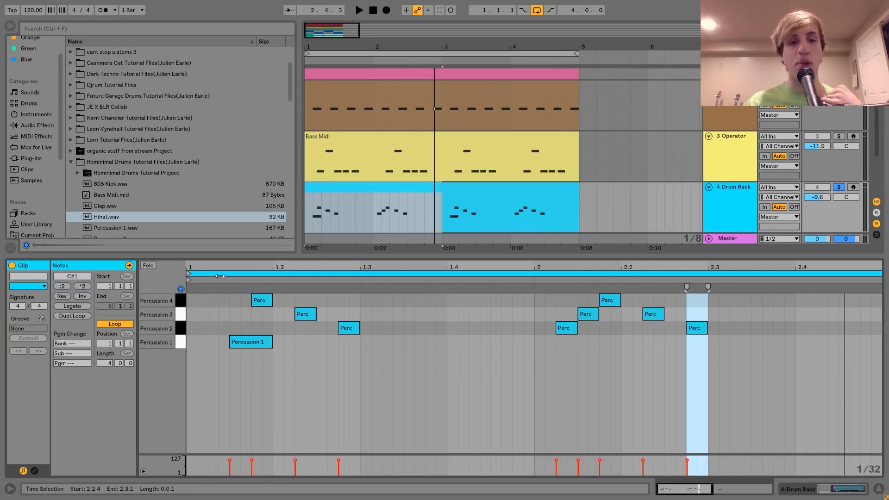
pyautogui.press('space')
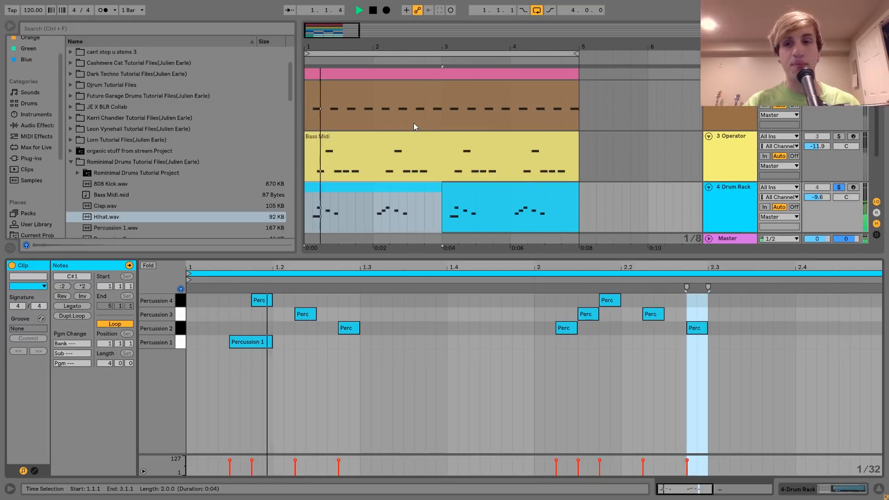
pyautogui.hotkey('shift', 'Tab')
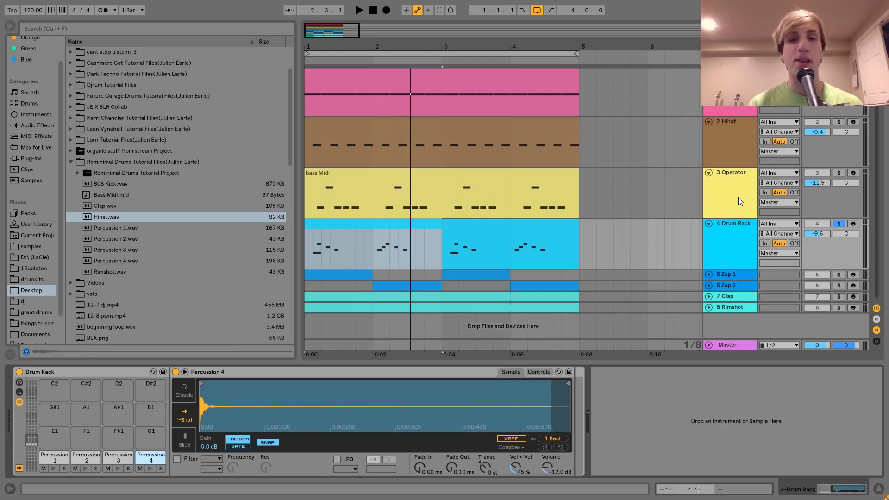
pyautogui.press('space')
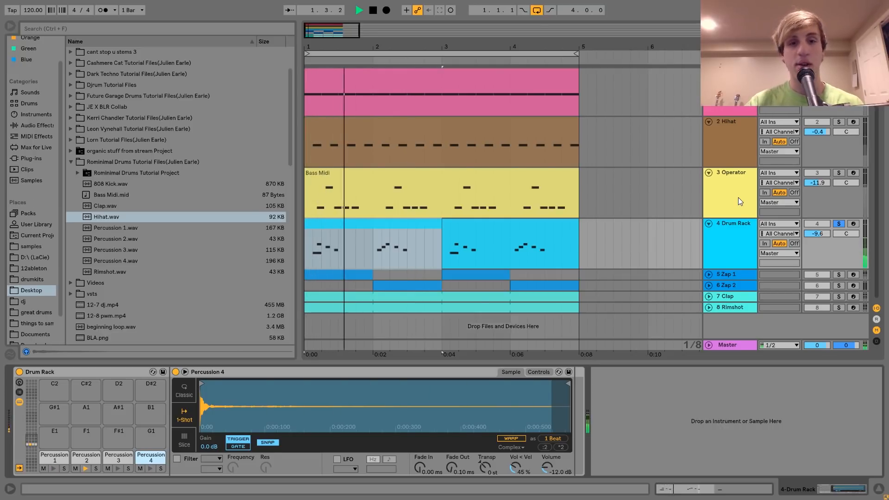
pyautogui.press('space')
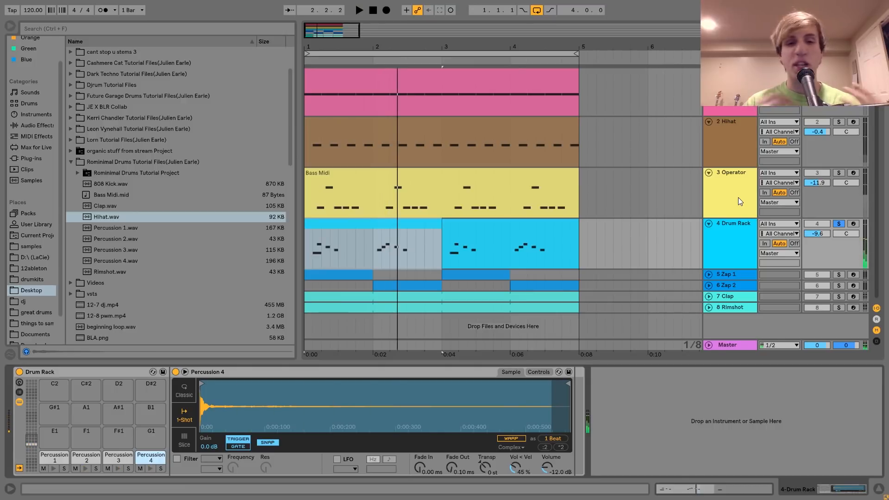
# Step: Unsolo the Drum Rack track, compare the full loop with the track muted and unmuted, and audition the Percussion 4 pad
pyautogui.click(838, 225)
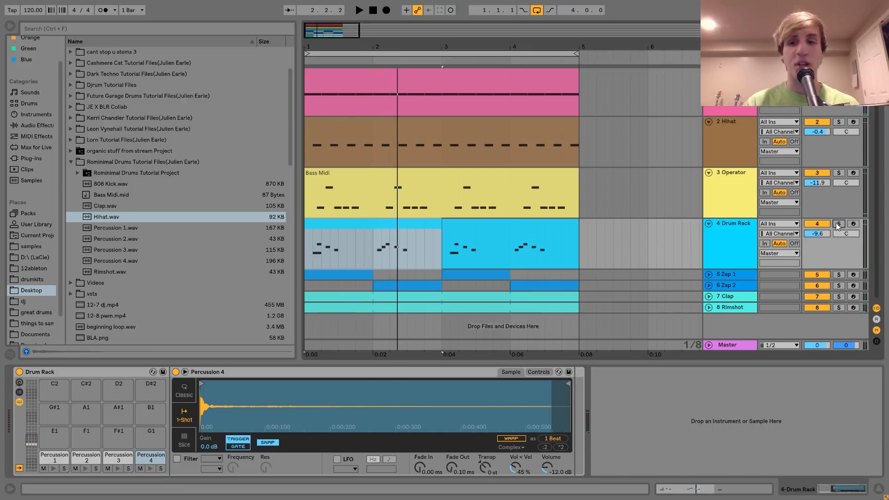
pyautogui.click(818, 224)
pyautogui.press('space')
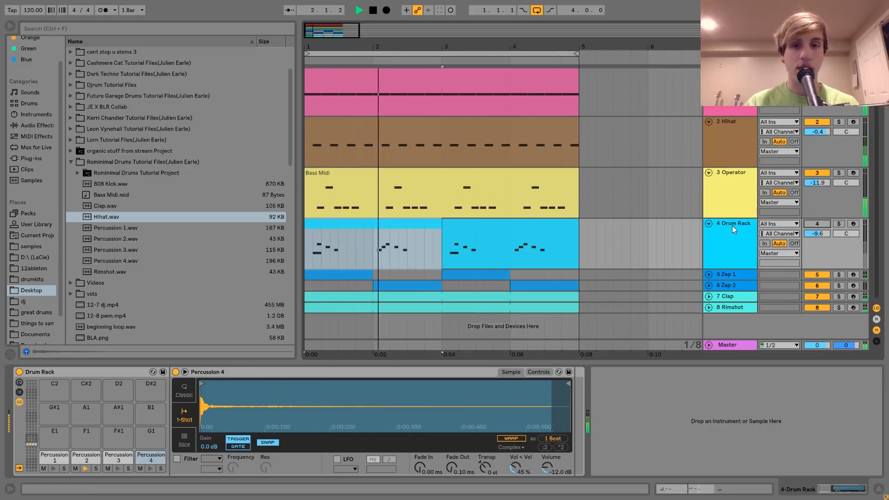
pyautogui.press('space')
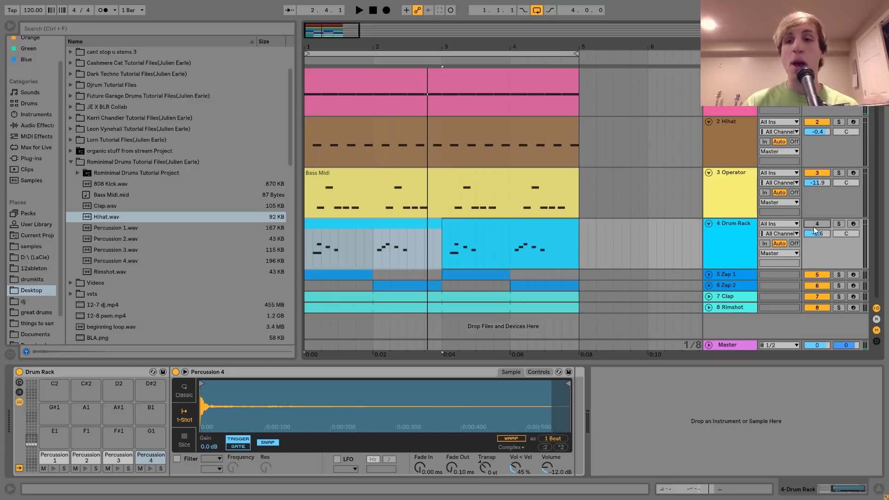
pyautogui.press('space')
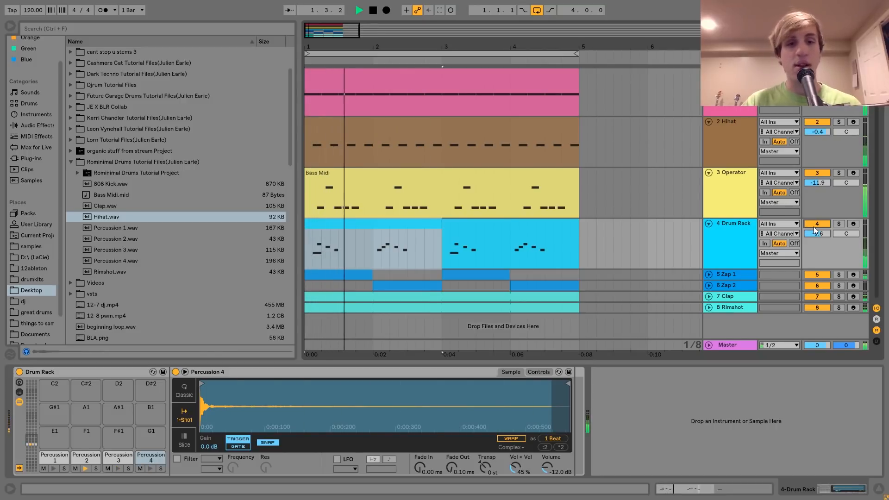
pyautogui.press('space')
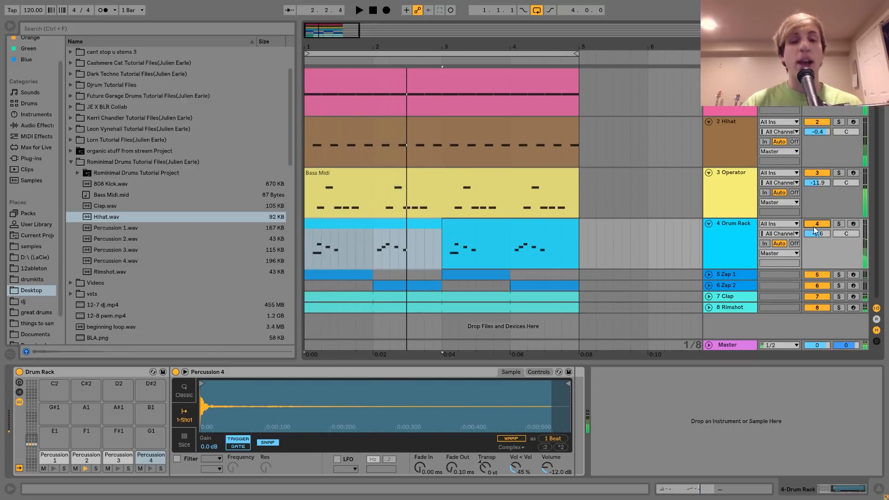
pyautogui.click(738, 246)
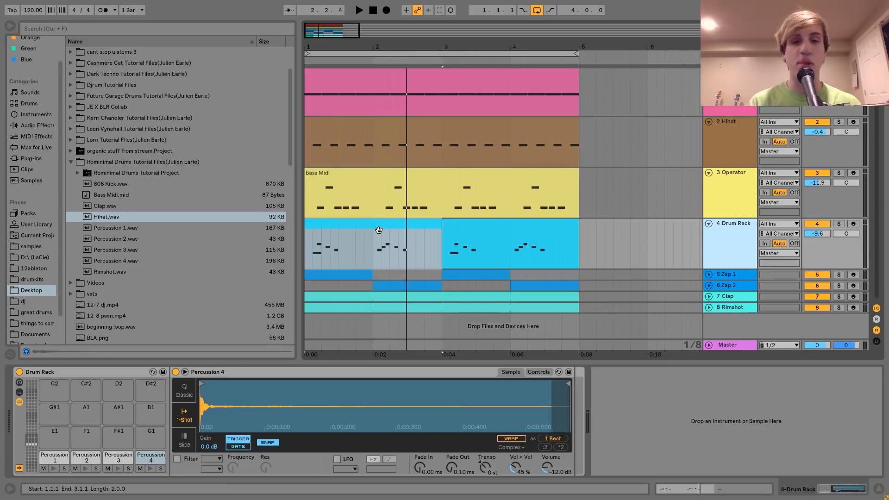
pyautogui.click(151, 471)
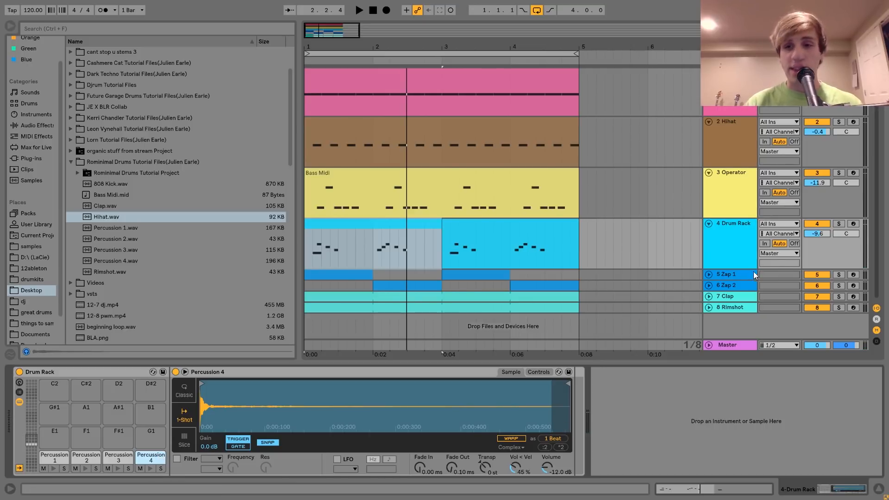
# Step: Solo the Zap 1 and Zap 2 tracks, play them together, and unfold both tracks to show their notes
pyautogui.click(738, 274)
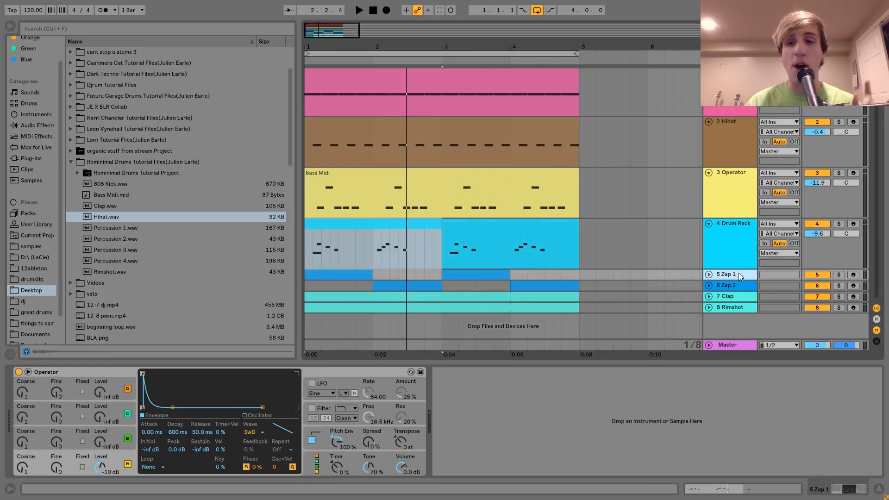
pyautogui.click(839, 274)
pyautogui.click(839, 286)
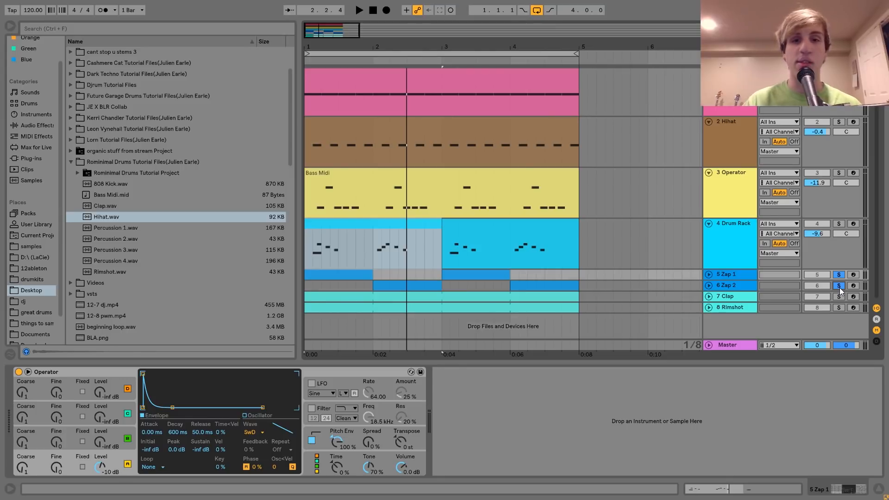
pyautogui.press('space')
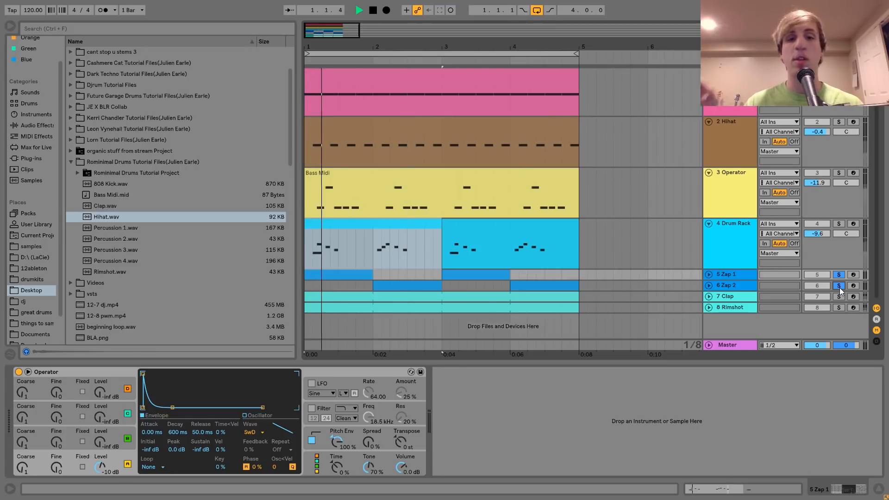
pyautogui.click(709, 274)
pyautogui.click(710, 288)
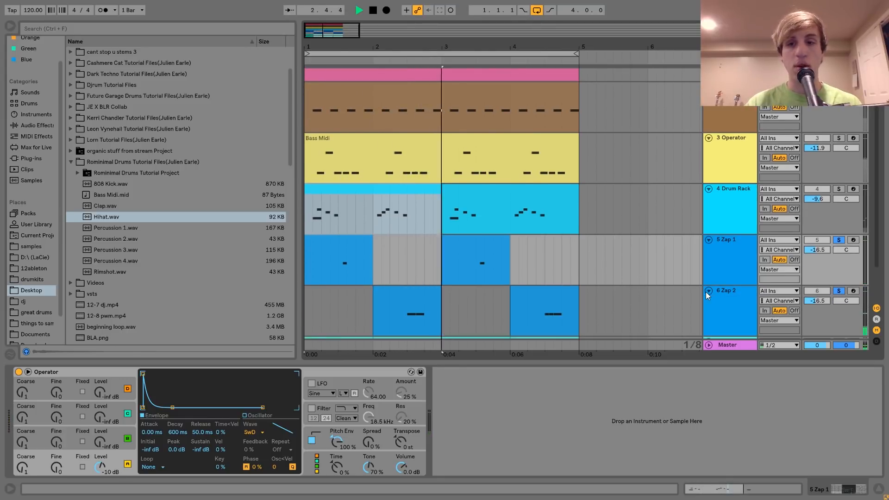
pyautogui.press('space')
# Step: View Zap 2's Operator, unsolo that track, and arm and select Zap 1, leaving only Zap 1 soloed
pyautogui.click(738, 266)
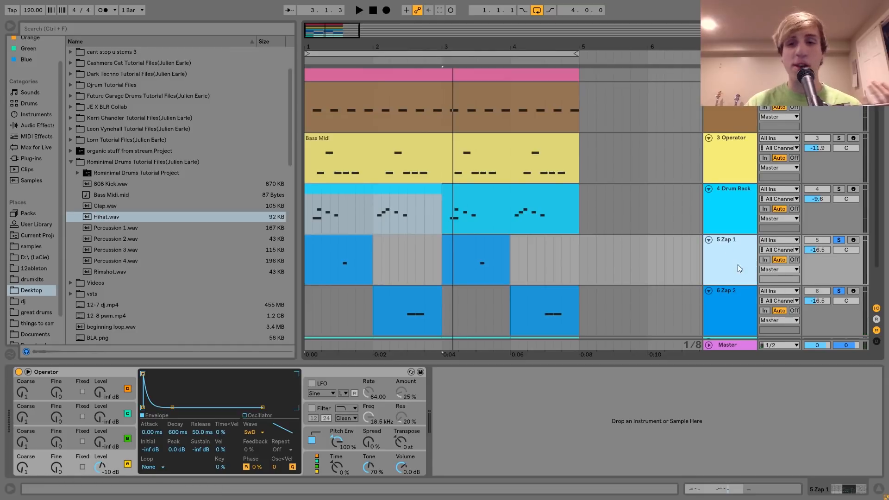
pyautogui.click(741, 294)
pyautogui.click(845, 290)
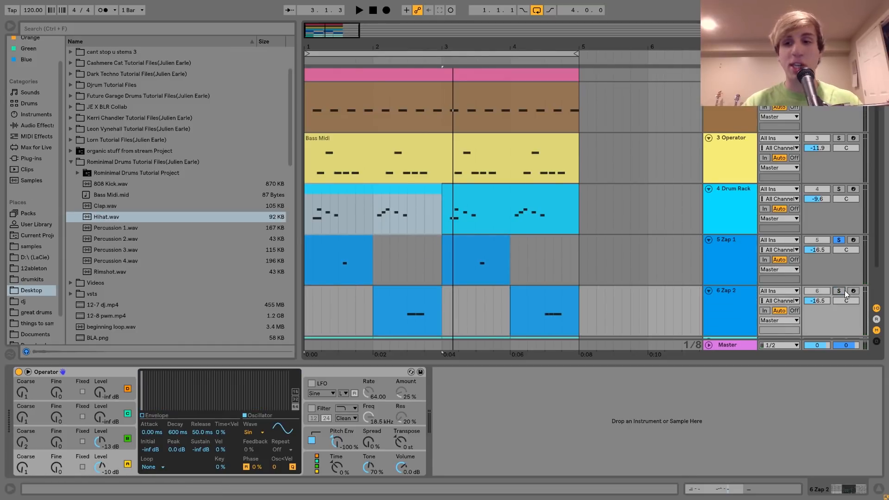
pyautogui.click(853, 241)
pyautogui.click(736, 246)
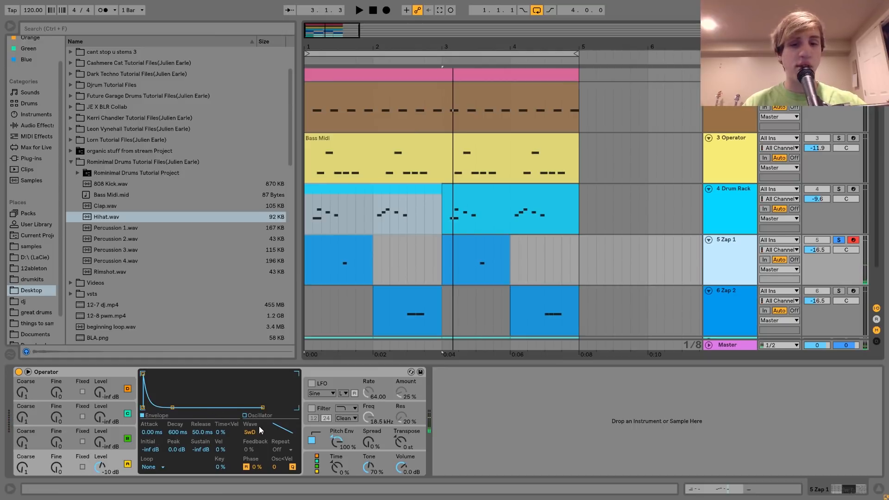
# Step: Show the pitch envelope of Zap 1's Operator and play test notes to hear the zap sound
pyautogui.click(354, 427)
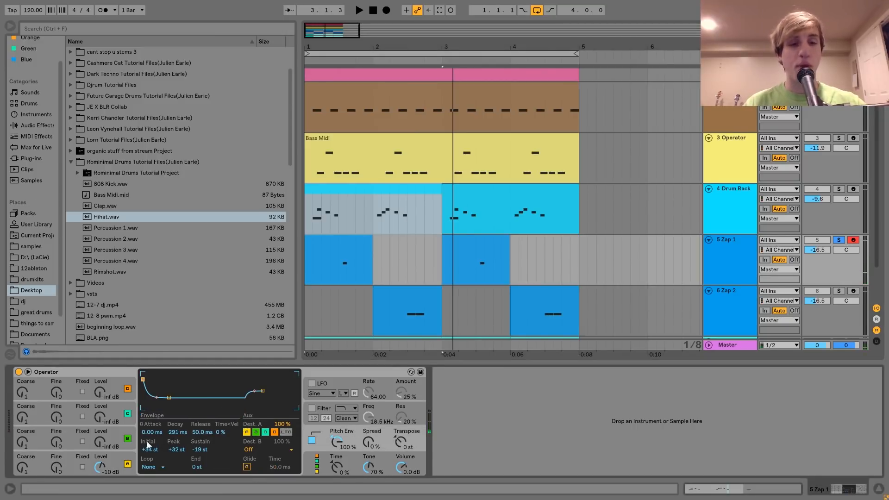
pyautogui.press('a')
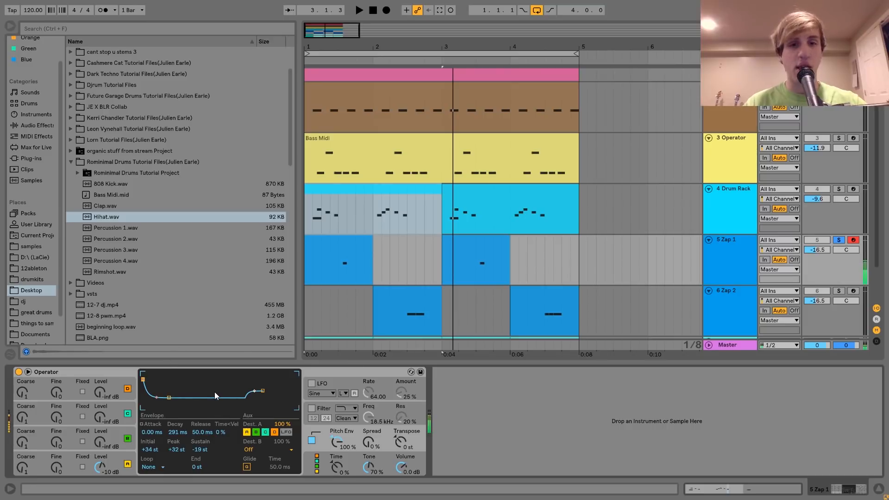
pyautogui.press('x')
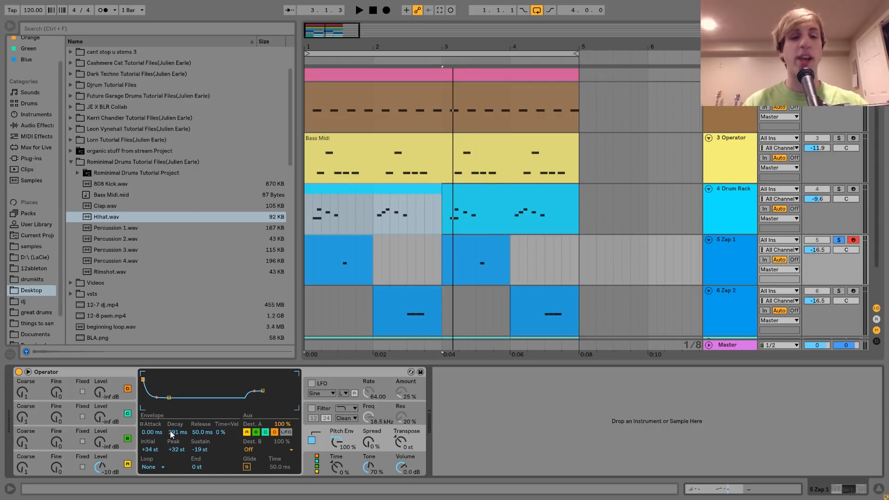
# Step: Try a 13.2 ms decay on the pitch envelope of Zap 1's Operator and finish with the decay at 345 ms
pyautogui.moveTo(176, 432)
pyautogui.mouseDown()
pyautogui.moveTo(176, 460)
pyautogui.moveTo(183, 434)
pyautogui.moveTo(183, 443)
pyautogui.mouseUp()
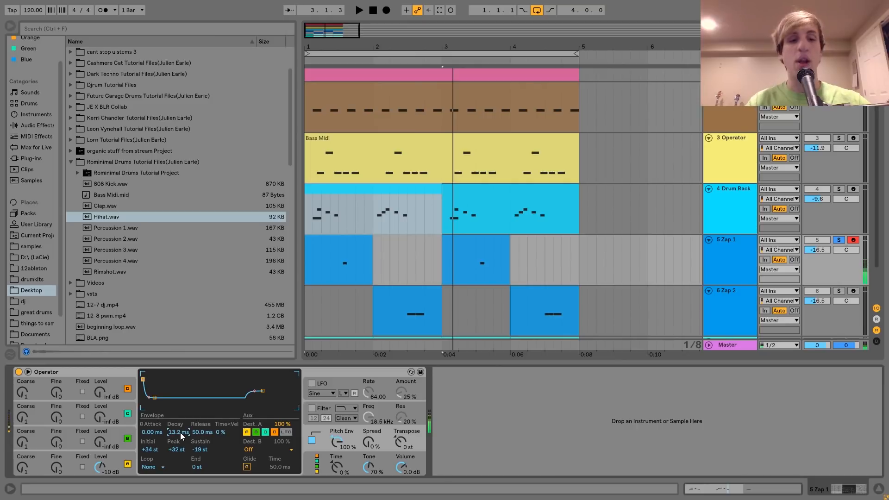
pyautogui.moveTo(179, 433); pyautogui.dragTo(180, 387)
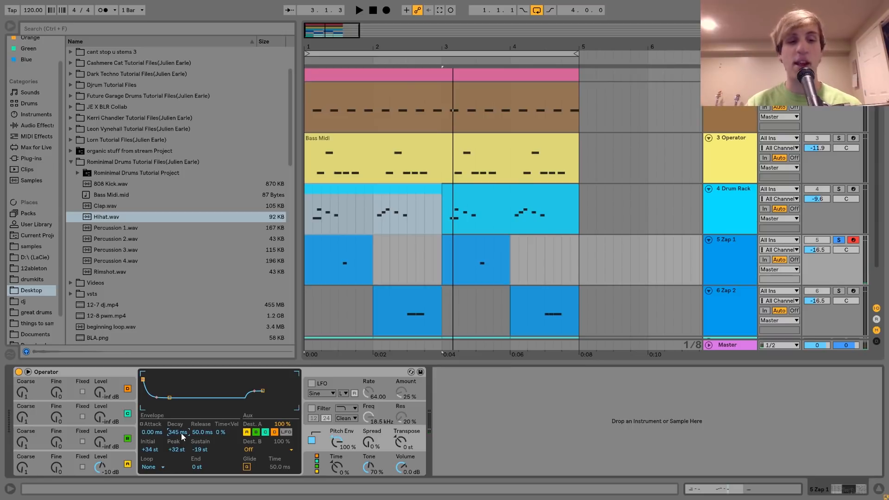
pyautogui.scroll(2, 507, 181)
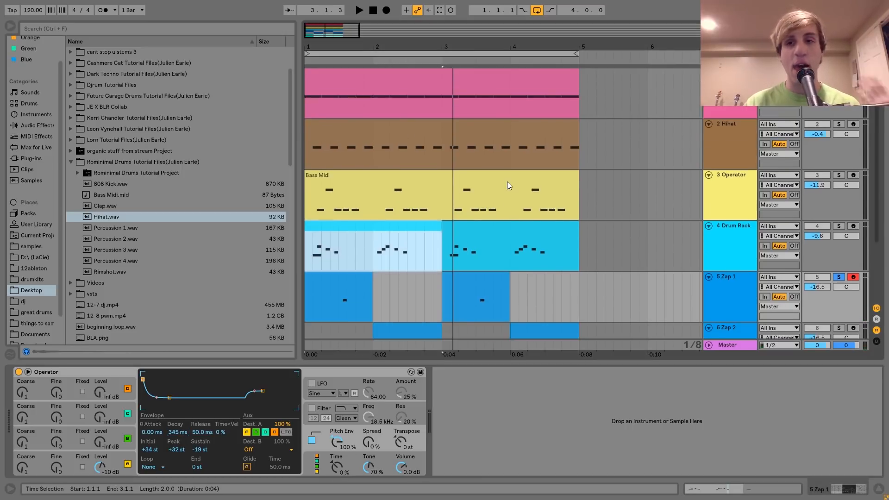
pyautogui.scroll(-4, 502, 87)
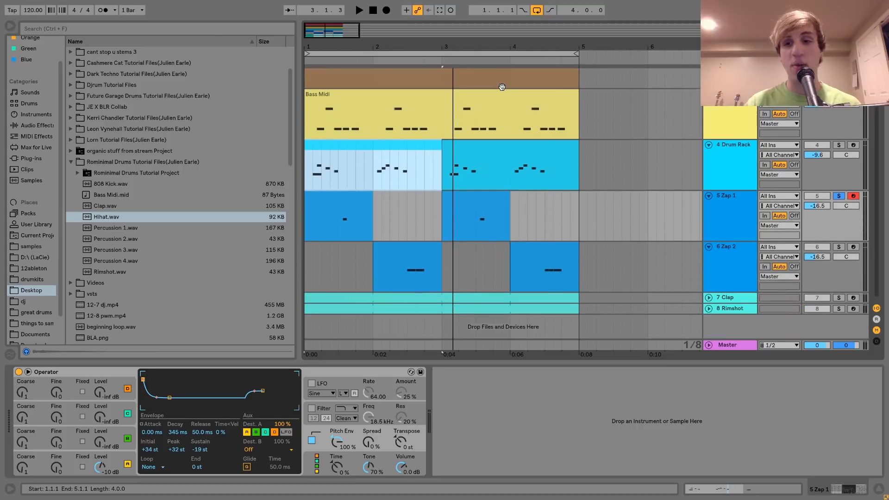
# Step: Solo only the Zap 2 track and select its clip in bar 2
pyautogui.click(735, 243)
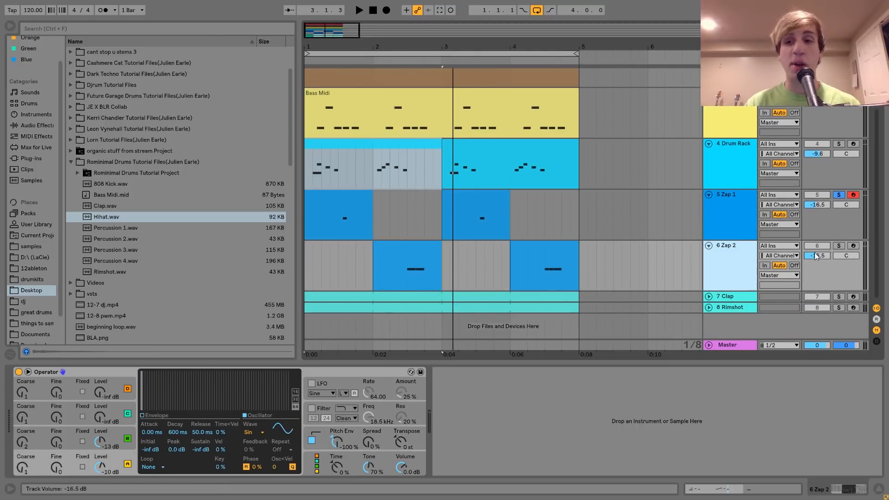
pyautogui.click(839, 245)
pyautogui.click(422, 258)
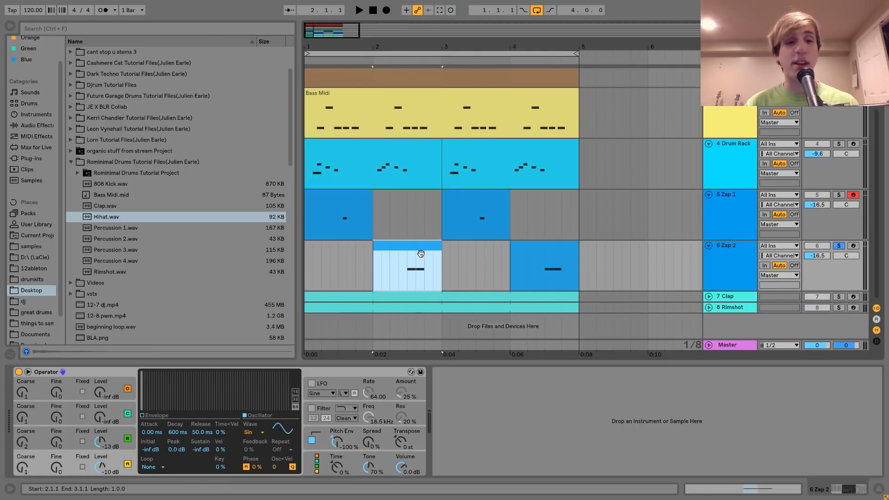
# Step: Show oscillator B and the pitch envelope of Zap 2's Operator, and arm the track to play test notes
pyautogui.click(121, 429)
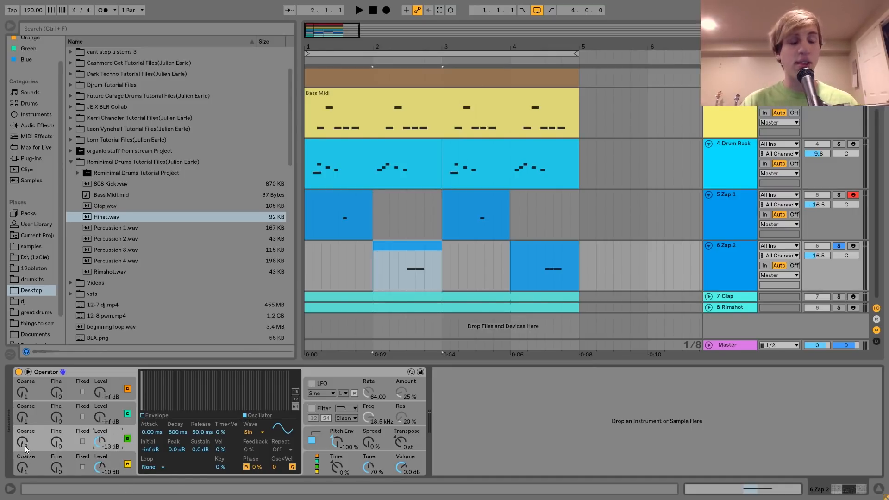
pyautogui.click(319, 430)
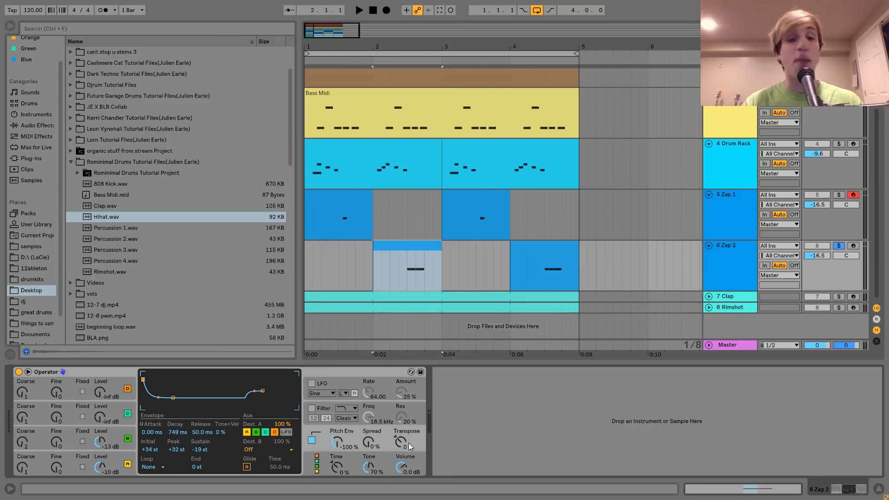
pyautogui.click(853, 245)
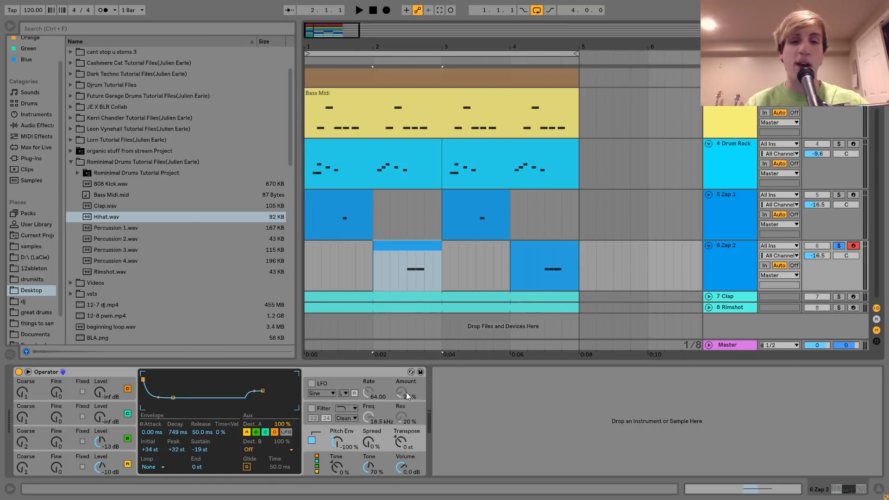
pyautogui.click(341, 444)
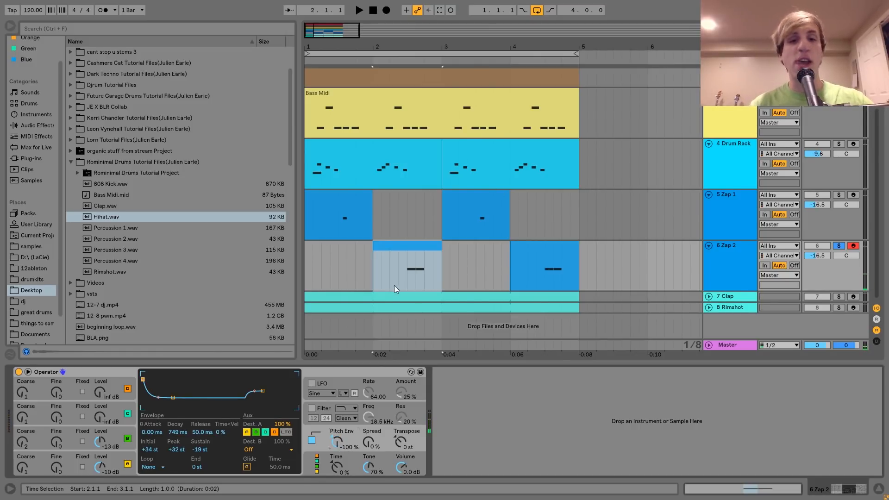
# Step: Play the soloed Zap 2 track from position 2.3.1 to hear its notes
pyautogui.click(407, 280)
pyautogui.press('space')
pyautogui.press('space')
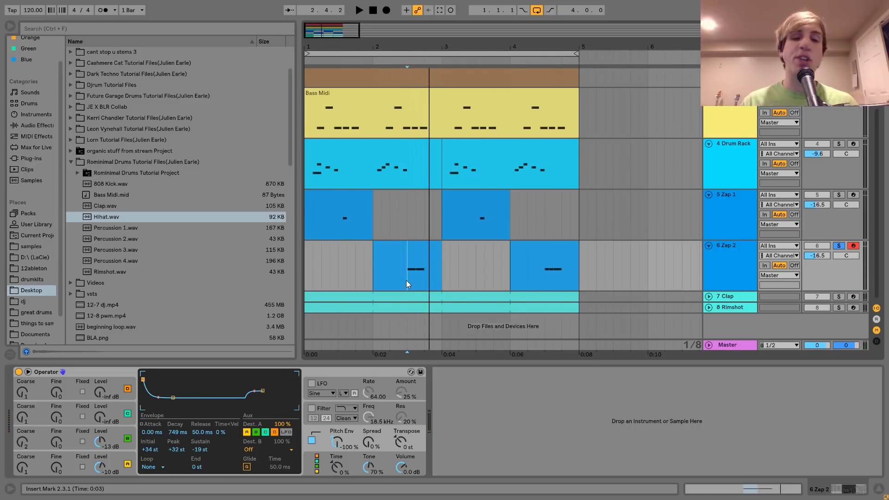
# Step: Play Zap 1 from position 3.3.1 with it soloed, add Zap 2 to the solo, and unsolo both tracks after listening
pyautogui.click(482, 224)
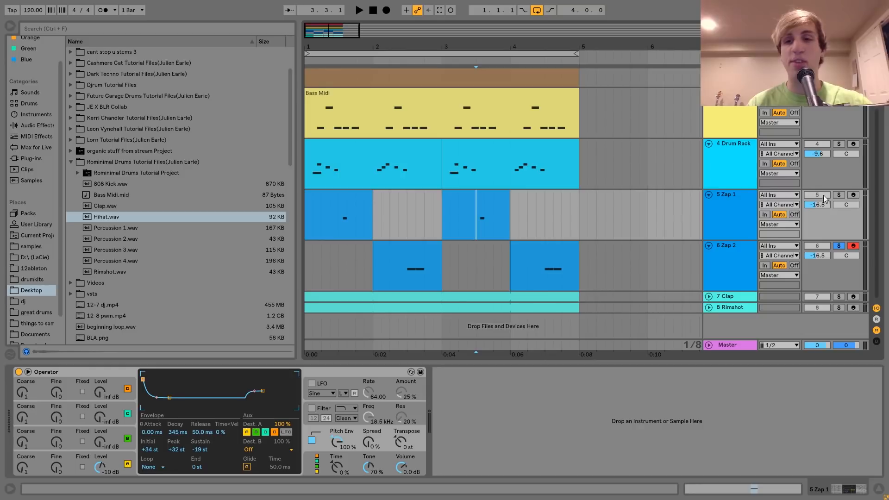
pyautogui.click(838, 195)
pyautogui.press('space')
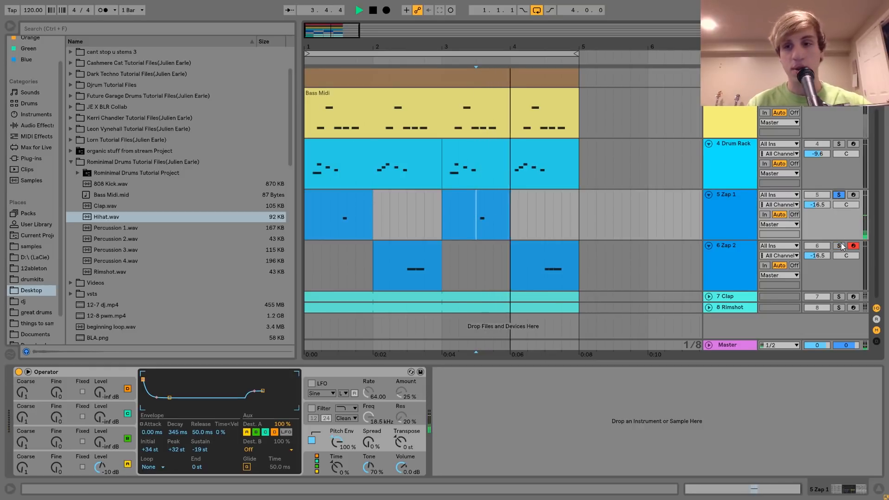
pyautogui.press('space')
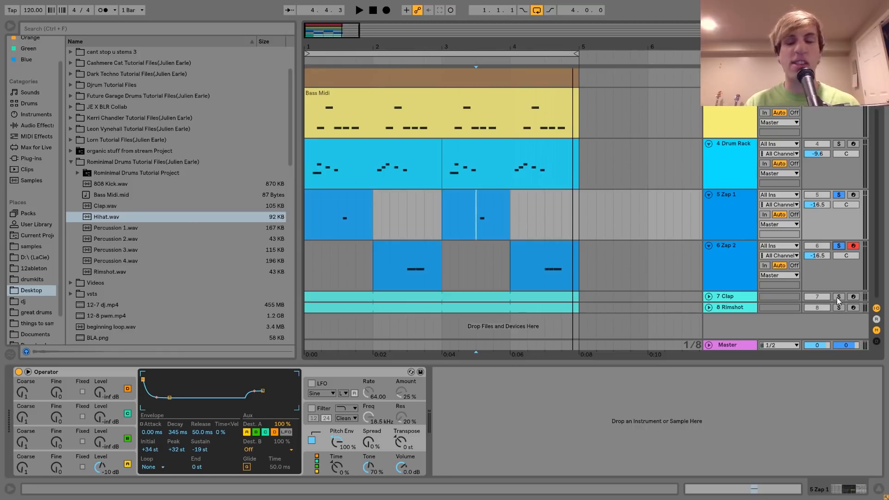
pyautogui.click(839, 246)
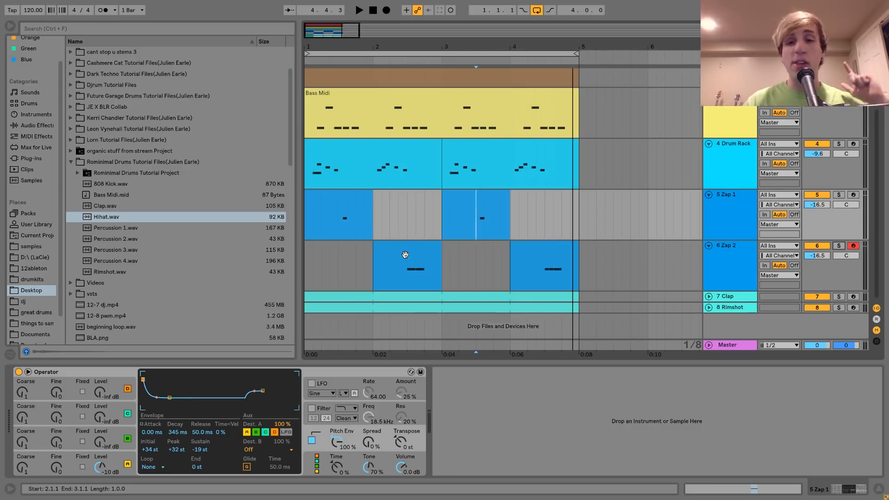
# Step: Solo the Clap and Rimshot tracks, play them together from the start, and audition the Clap.wav sample
pyautogui.click(730, 295)
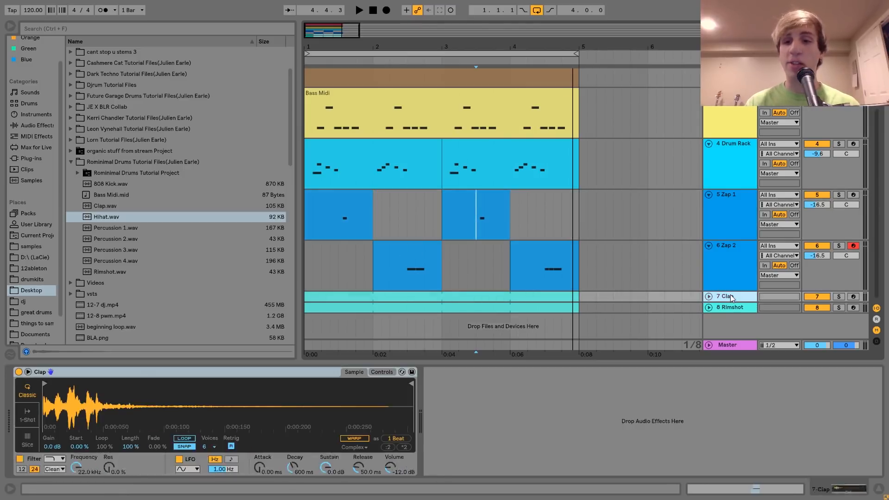
pyautogui.click(839, 297)
pyautogui.keyDown('ctrl'); pyautogui.click(838, 308); pyautogui.keyUp('ctrl')
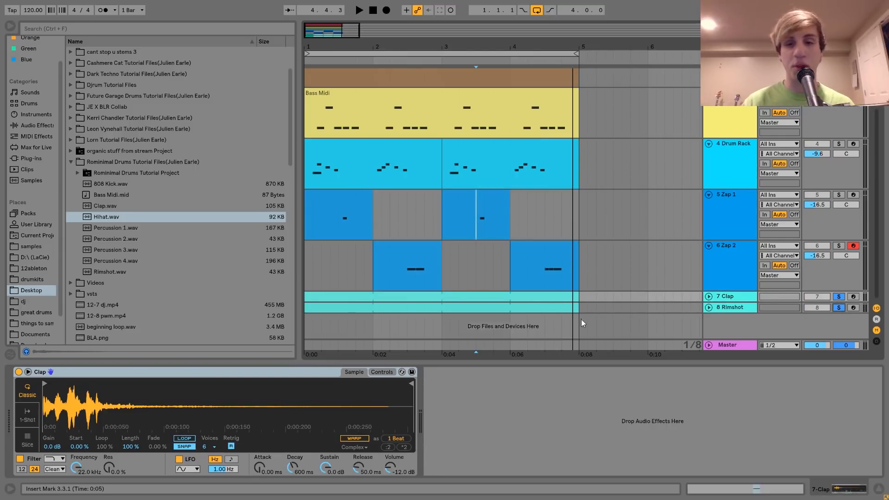
pyautogui.click(453, 293)
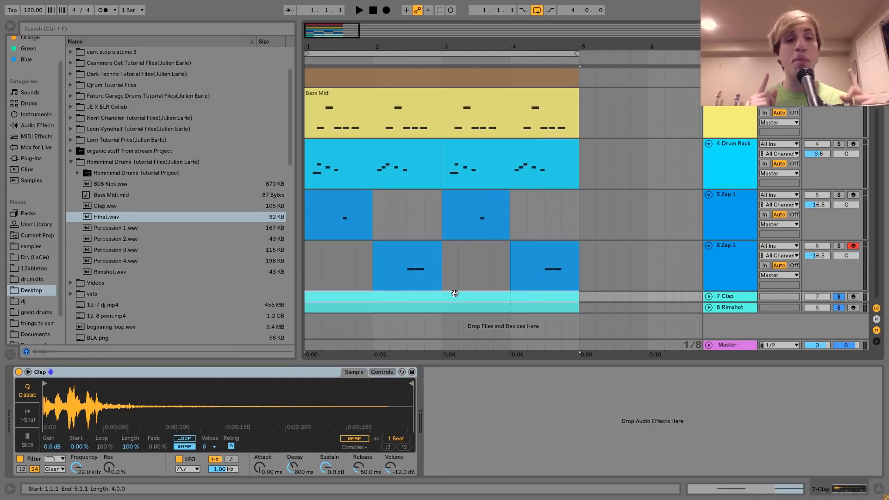
pyautogui.press('space')
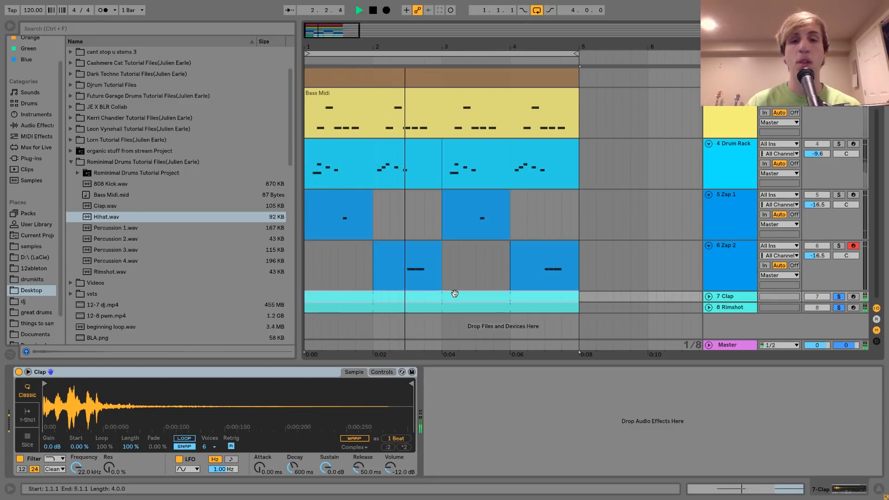
pyautogui.press('space')
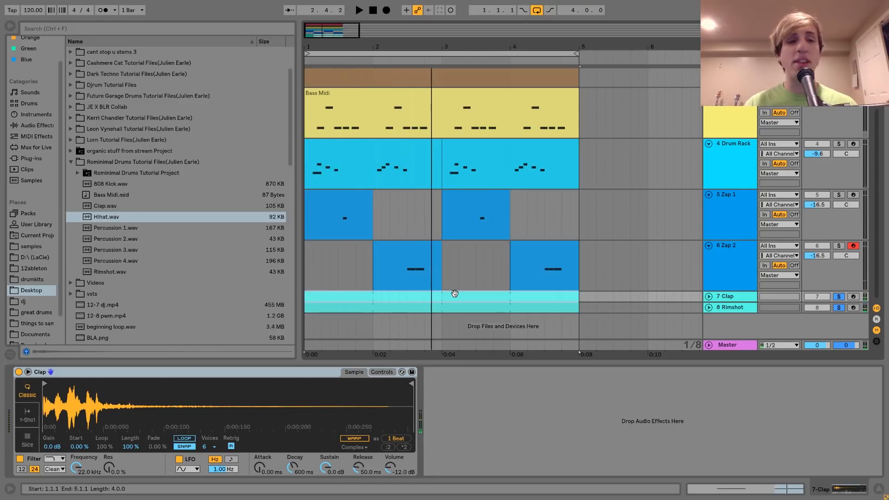
pyautogui.click(105, 207)
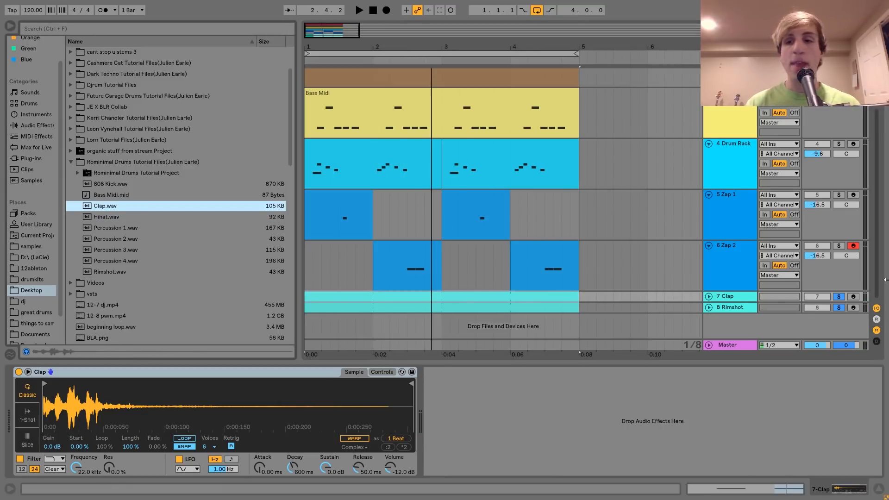
# Step: Leave only Rimshot soloed, play it while showing its Simpler and Echo devices, and audition Rimshot.wav
pyautogui.click(839, 296)
pyautogui.click(721, 308)
pyautogui.press('space')
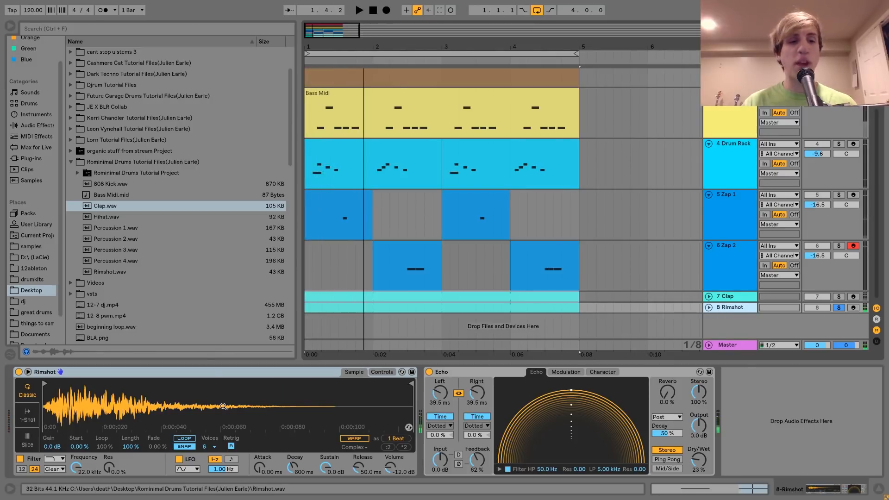
pyautogui.click(110, 272)
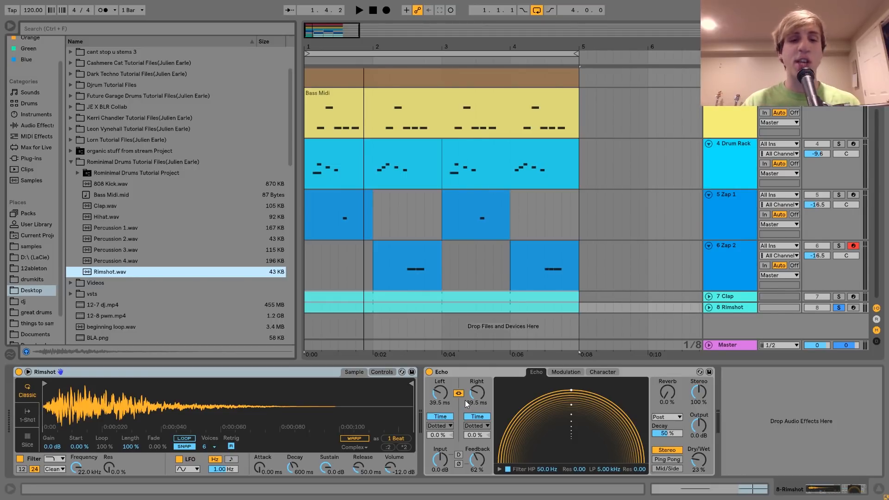
pyautogui.press('space')
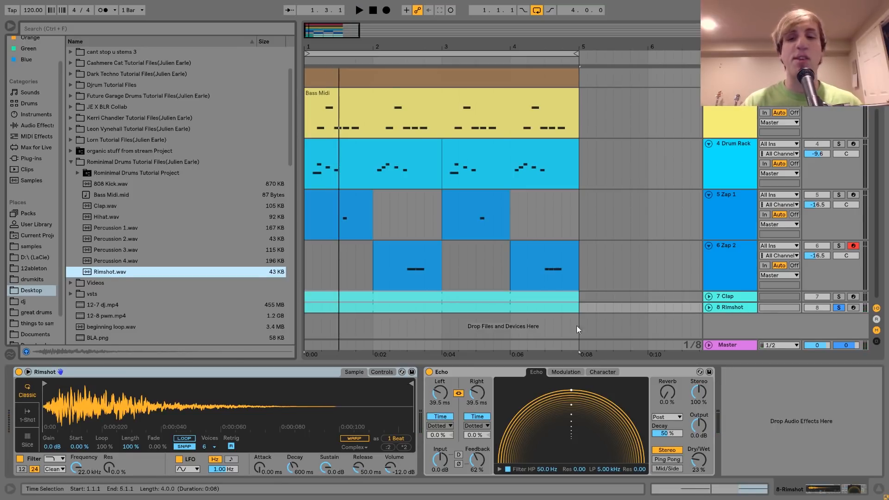
# Step: Solo only the Clap track, show its Simpler, and play it from the start
pyautogui.click(838, 296)
pyautogui.click(726, 297)
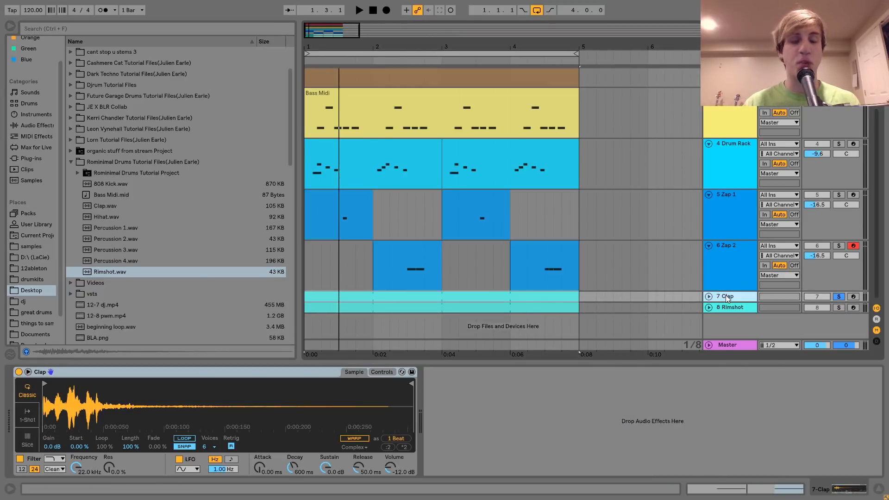
pyautogui.press('space')
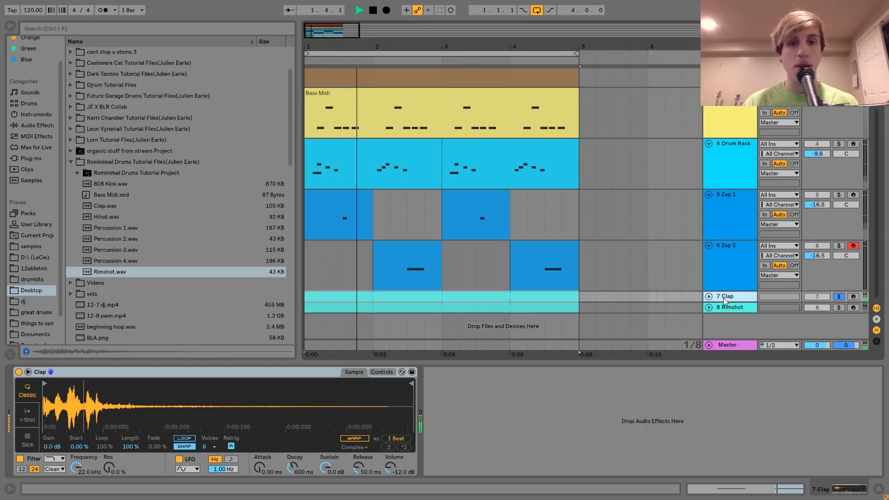
pyautogui.press('space')
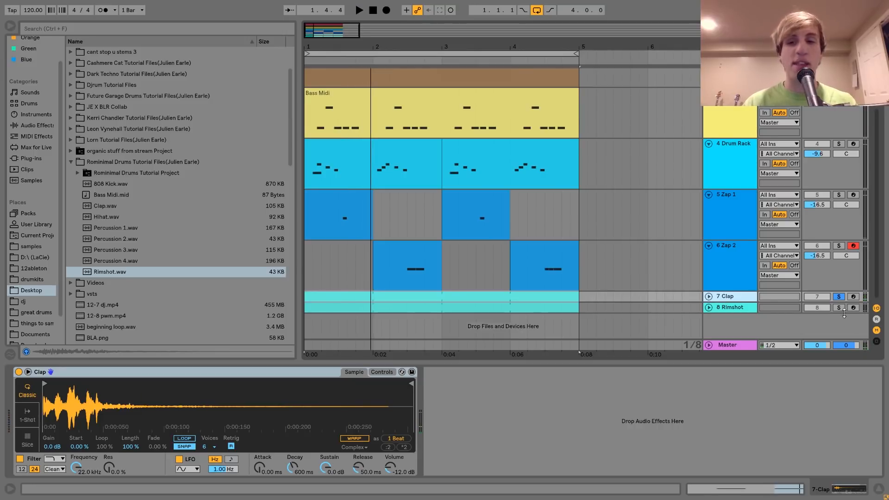
# Step: Switch the solo to the Rimshot track, show its devices, and play it alone
pyautogui.click(839, 308)
pyautogui.press('space')
pyautogui.click(736, 306)
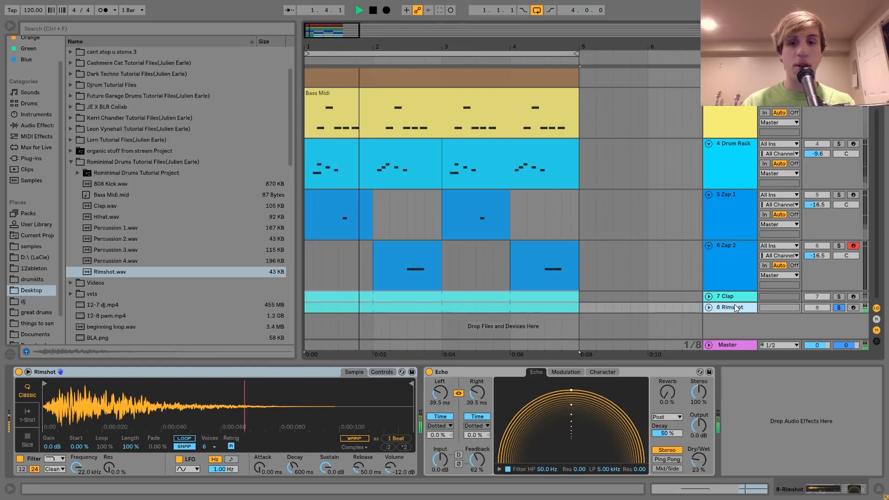
pyautogui.press('space')
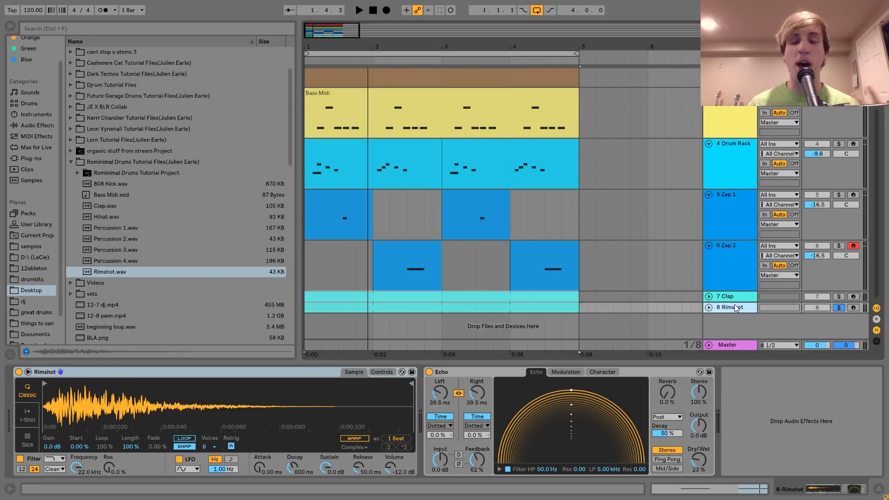
# Step: Add Clap to the soloed Rimshot, play the two layered together, and unsolo both tracks
pyautogui.click(839, 296)
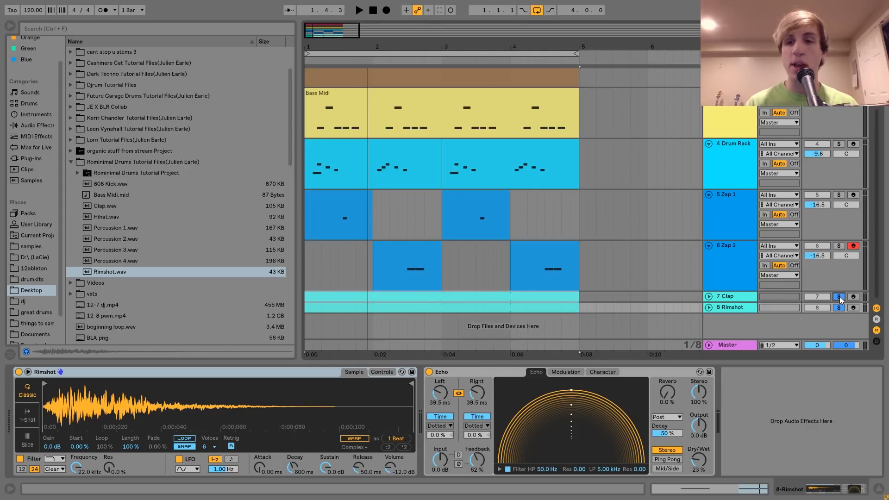
pyautogui.press('space')
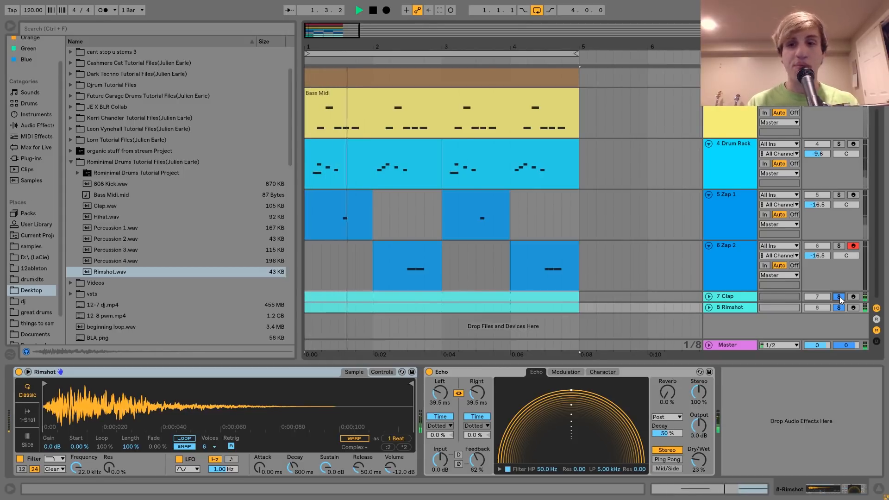
pyautogui.press('space')
pyautogui.click(840, 297)
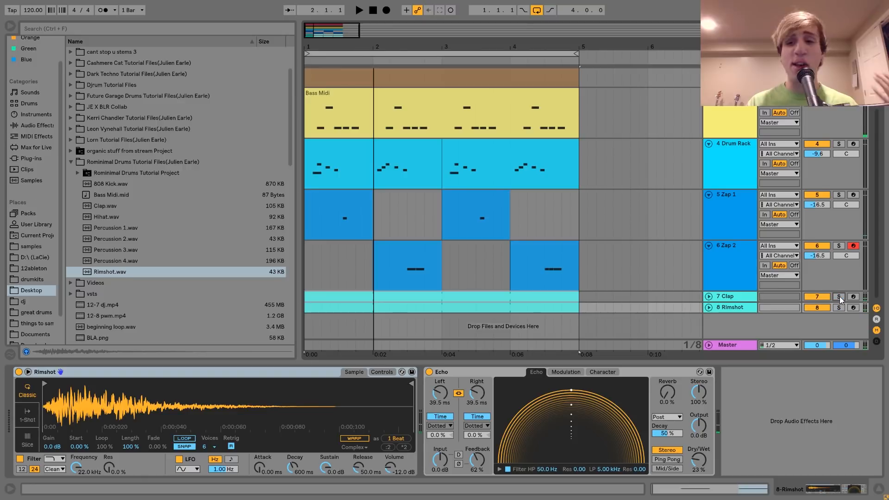
# Step: Select all tracks and fold them in the arrangement
pyautogui.click(735, 257)
pyautogui.hotkey('ctrl', 'a')
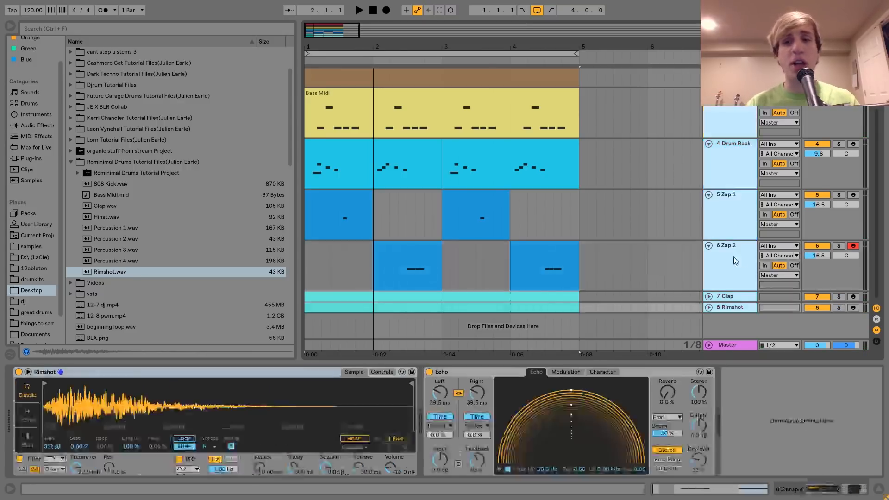
pyautogui.click(709, 246)
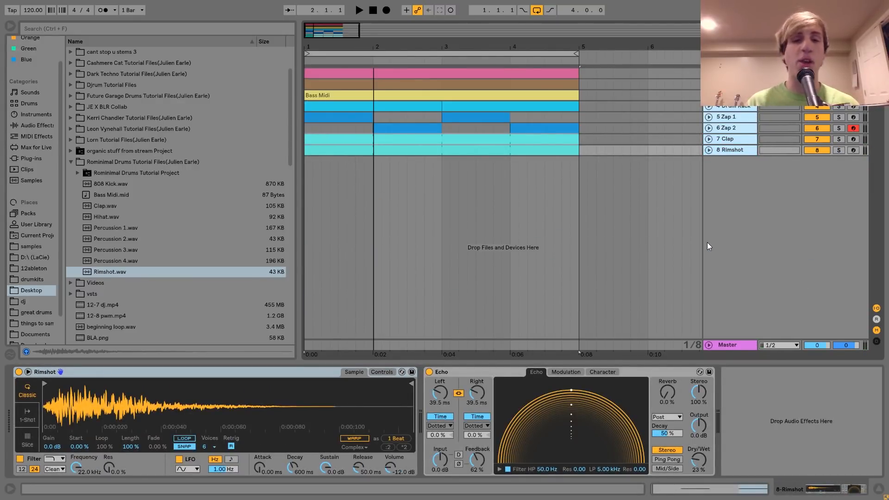